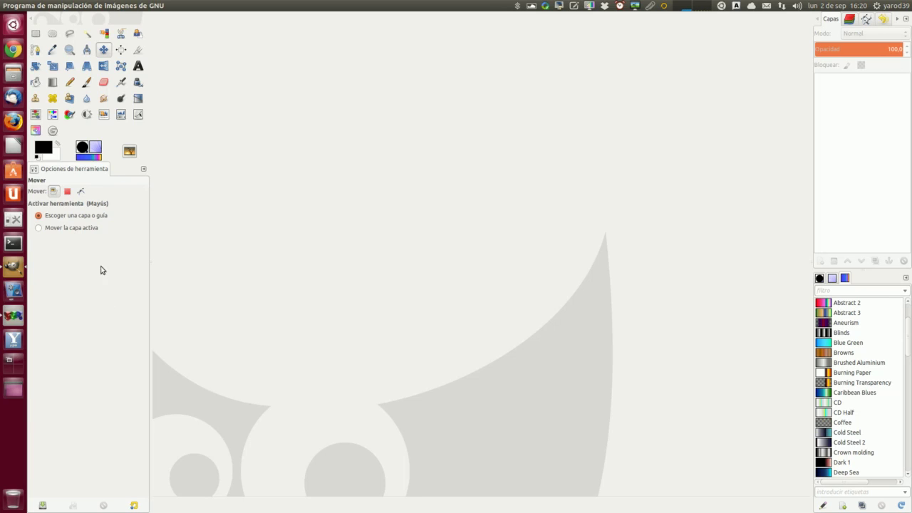
- Select the Blend tool in the toolbox for gradient filling
click(53, 84)
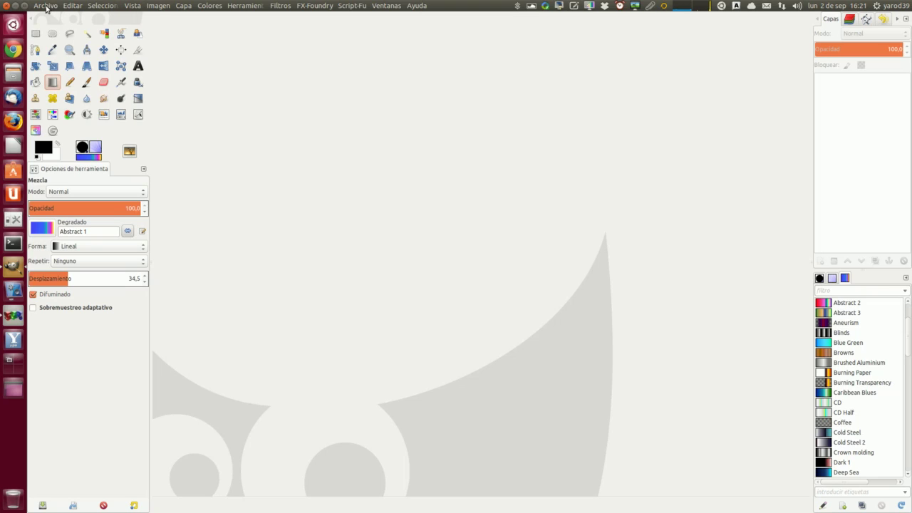
- Create a new blank 3508×2480 image and mark a rectangular selection in its middle
click(45, 7)
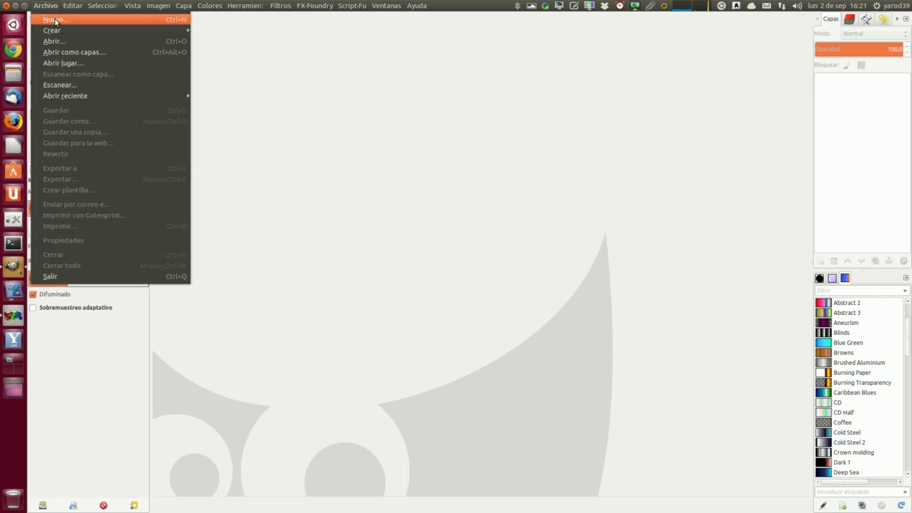
click(56, 20)
click(183, 139)
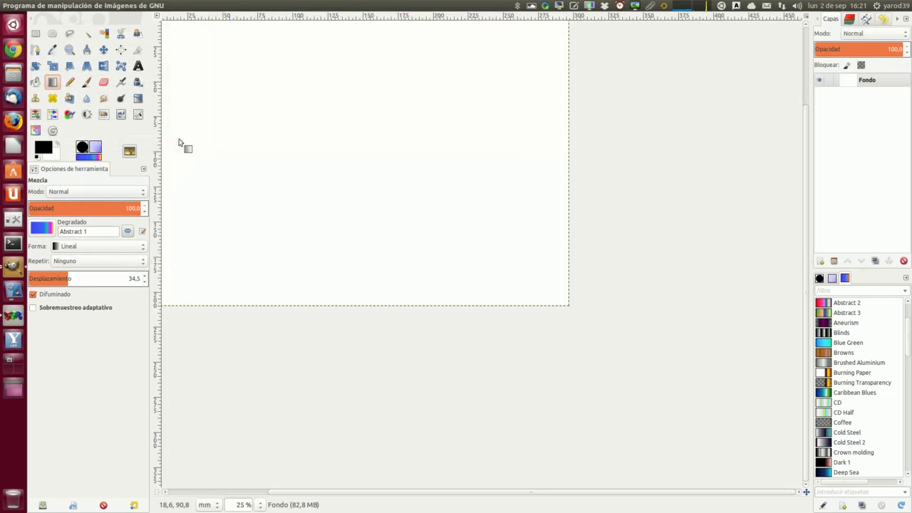
click(36, 33)
drag(318, 153, 624, 360)
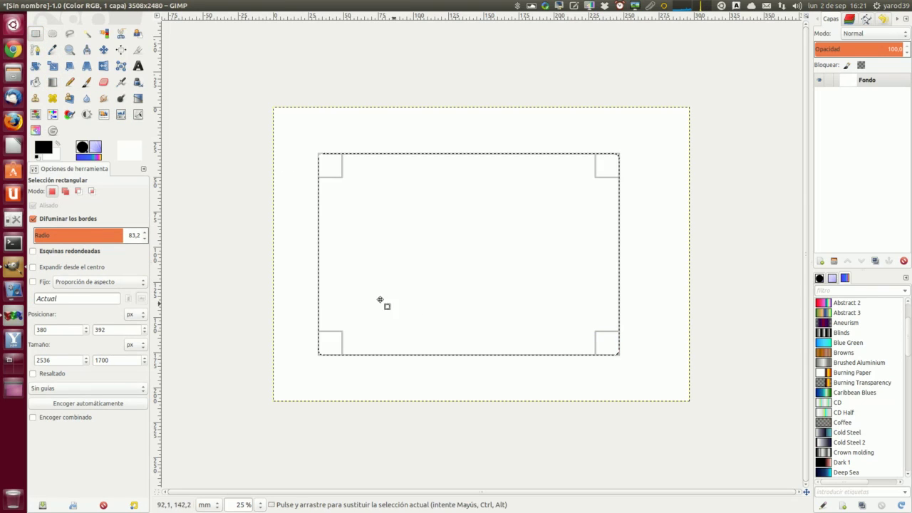
- Return to the Blend tool with Difuminado (dithering) switched off
click(52, 83)
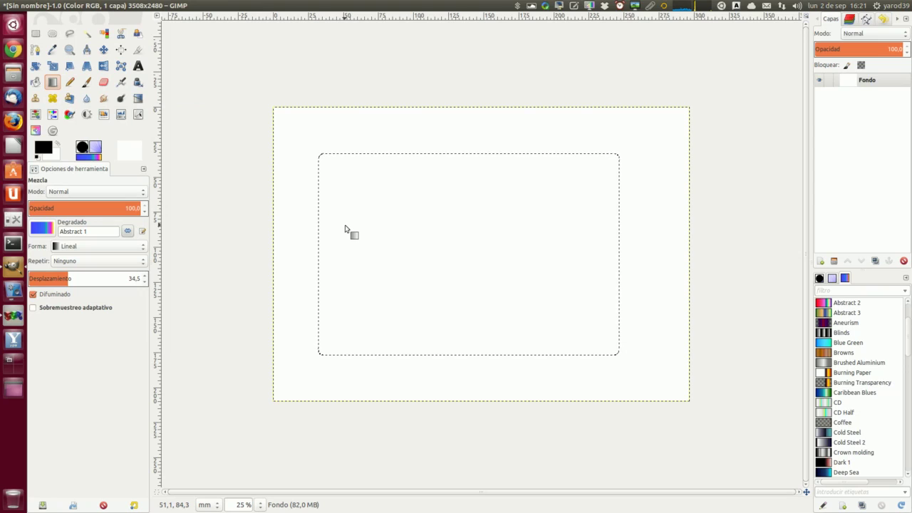
click(70, 295)
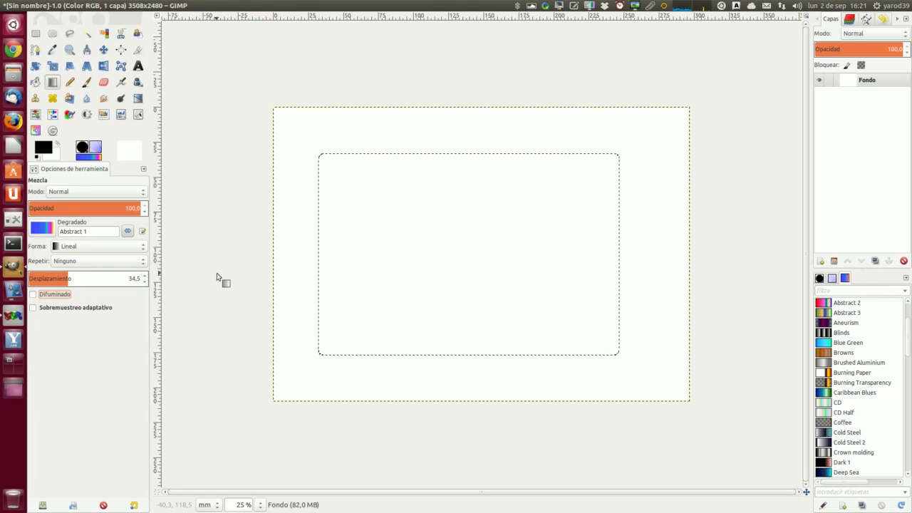
click(49, 228)
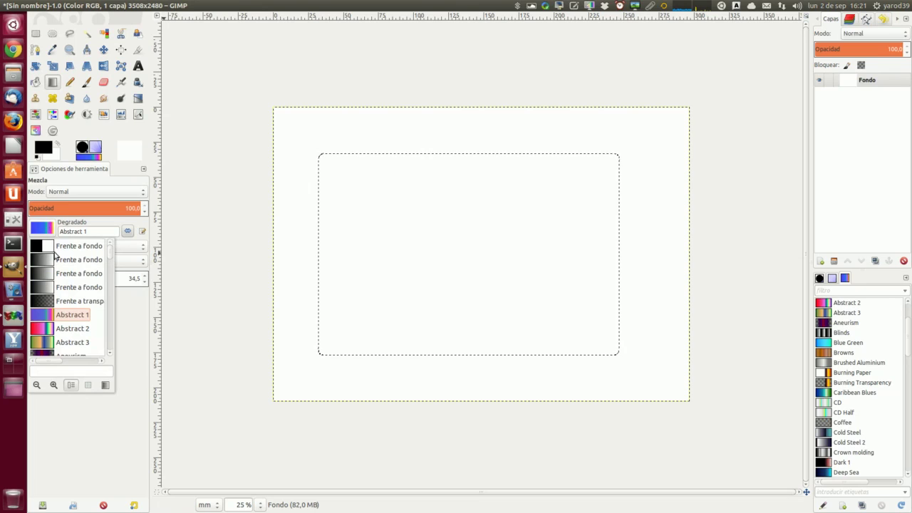
- Fill the selection left to right with the Frente a fondo (HSV) gradient
click(55, 260)
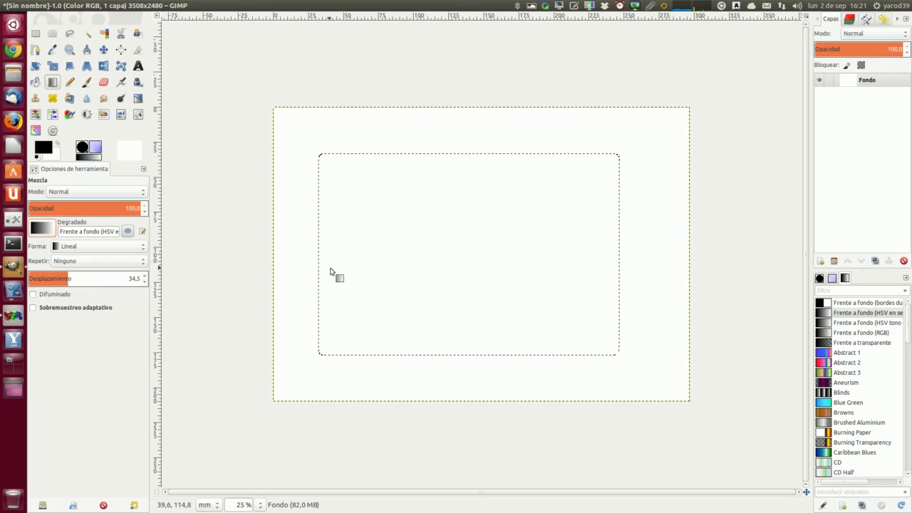
drag(325, 253, 605, 269)
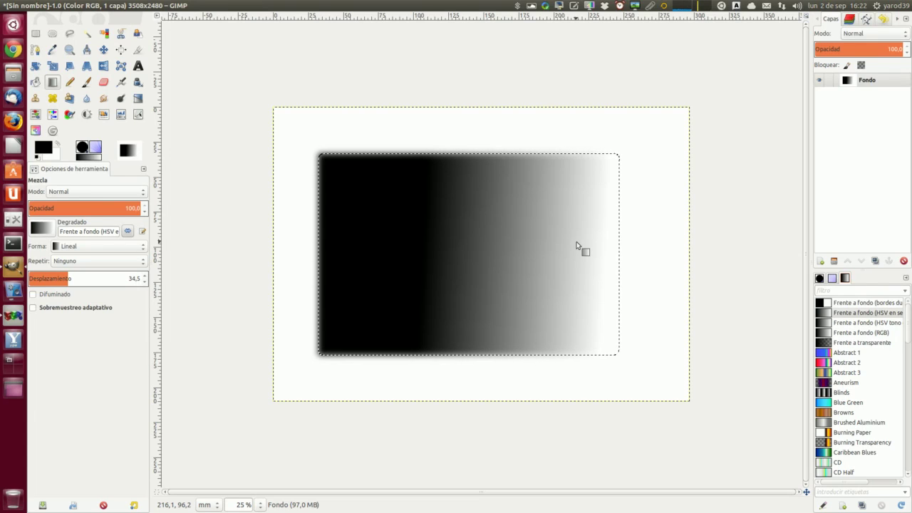
- Browse down and back up through the gradient presets list
scroll(840, 324, down, 3)
scroll(840, 326, down, 3)
scroll(840, 326, down, 3)
scroll(840, 325, down, 3)
scroll(839, 326, down, 3)
scroll(839, 326, down, 3)
scroll(839, 326, down, 2)
scroll(839, 326, up, 3)
scroll(840, 325, up, 3)
scroll(840, 326, up, 3)
scroll(839, 326, up, 3)
scroll(840, 325, up, 3)
scroll(840, 326, up, 1)
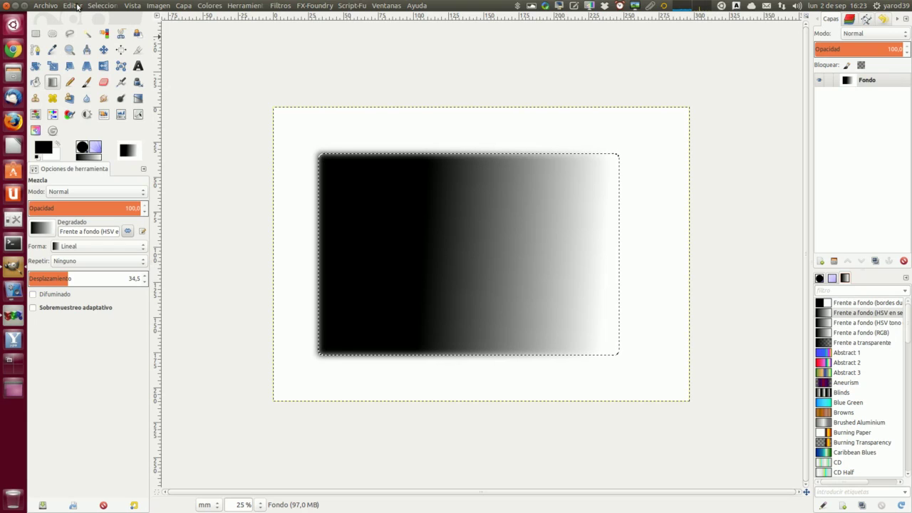
- Clear the rectangle back to white with Editar > Limpiar and raise the gradient offset to 100
click(72, 5)
click(83, 148)
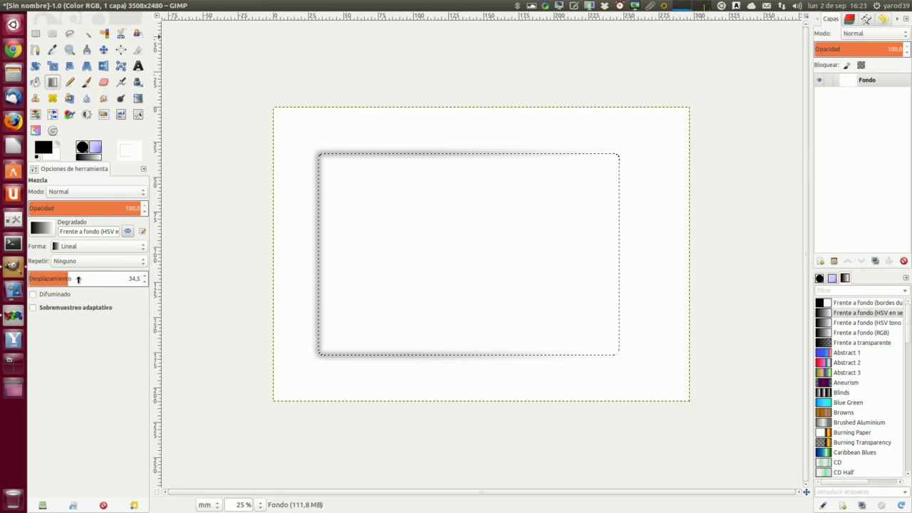
drag(82, 282, 157, 289)
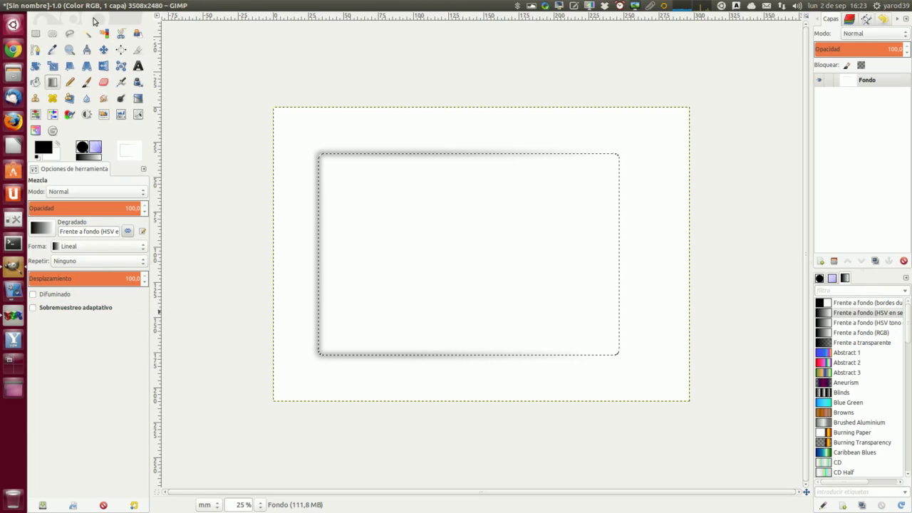
- Drop the selection with Selección > Ninguno, leaving the soft grey outline
click(72, 6)
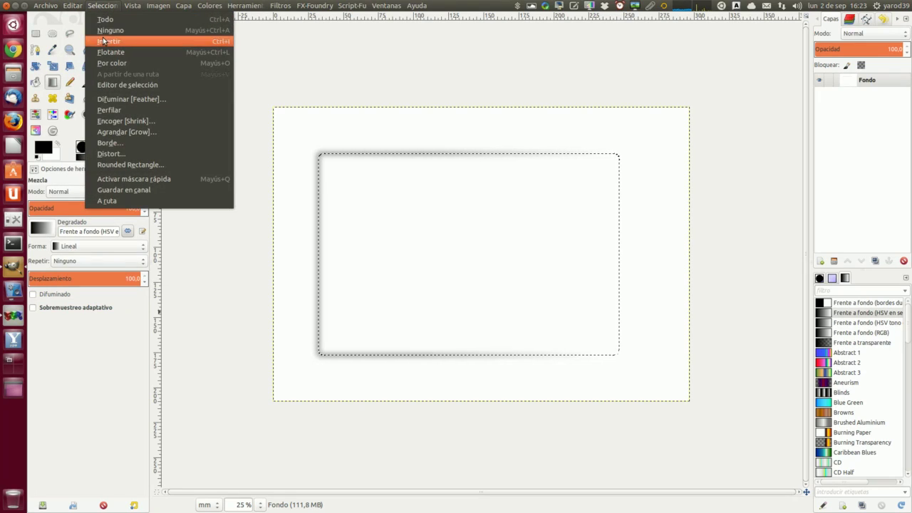
click(107, 31)
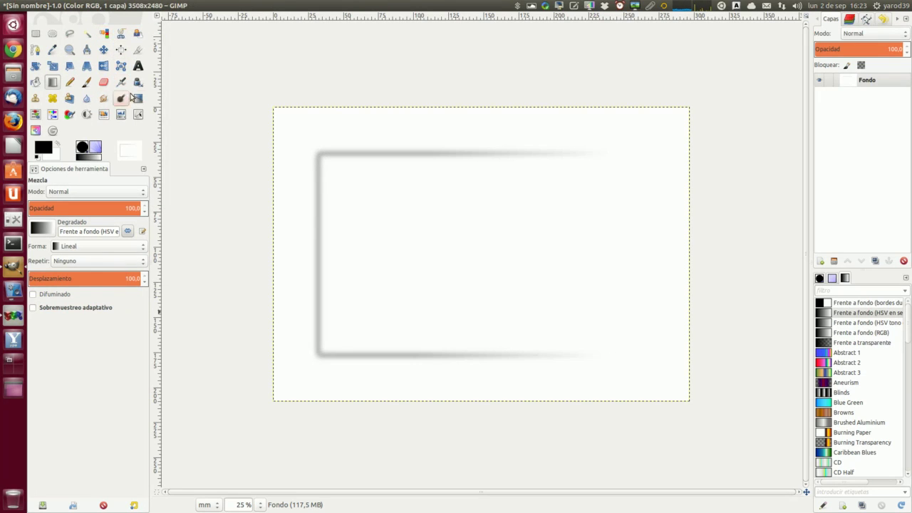
click(72, 6)
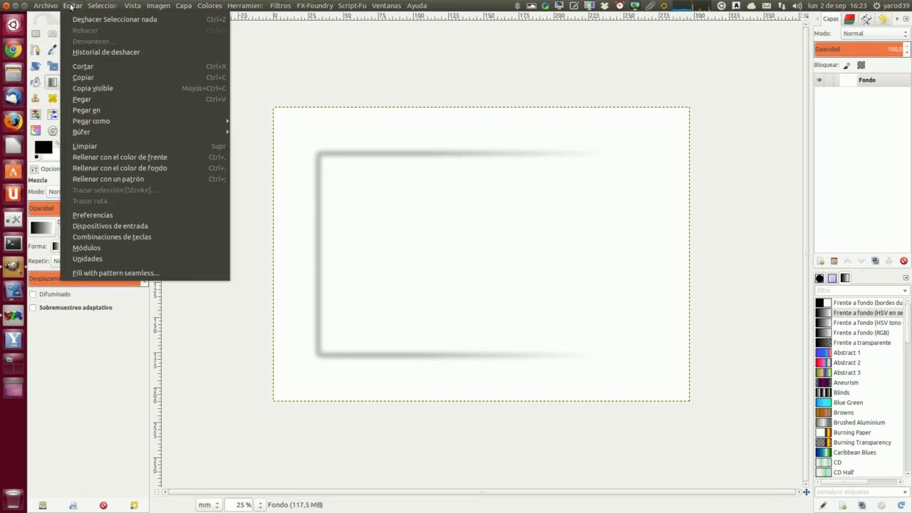
- Erase the grey outline from the whole canvas with Editar > Limpiar
click(85, 146)
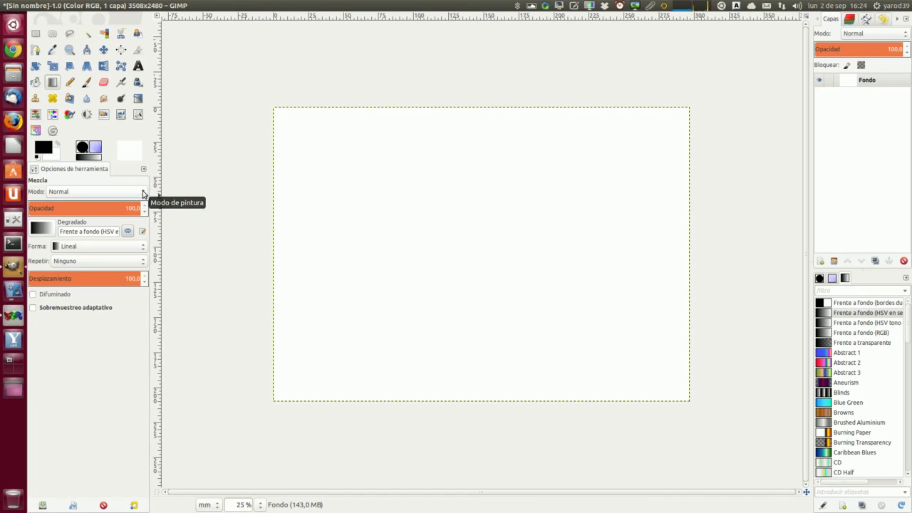
- Set the Blend tool's mode to Diferencia, then glance at the Herramientas menu
click(143, 193)
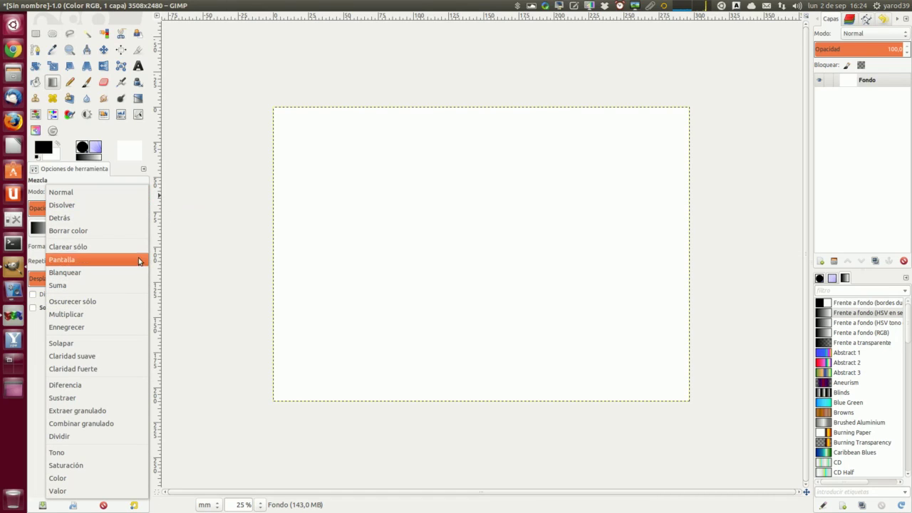
click(126, 384)
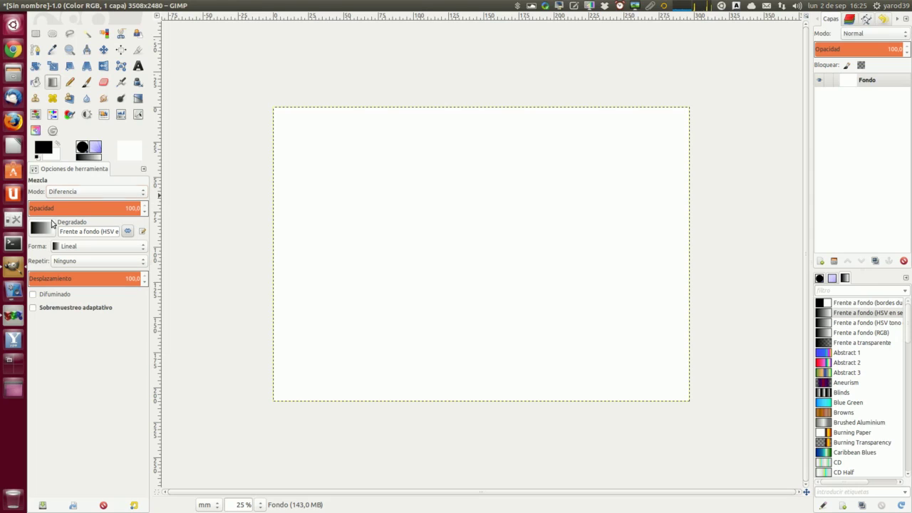
click(244, 7)
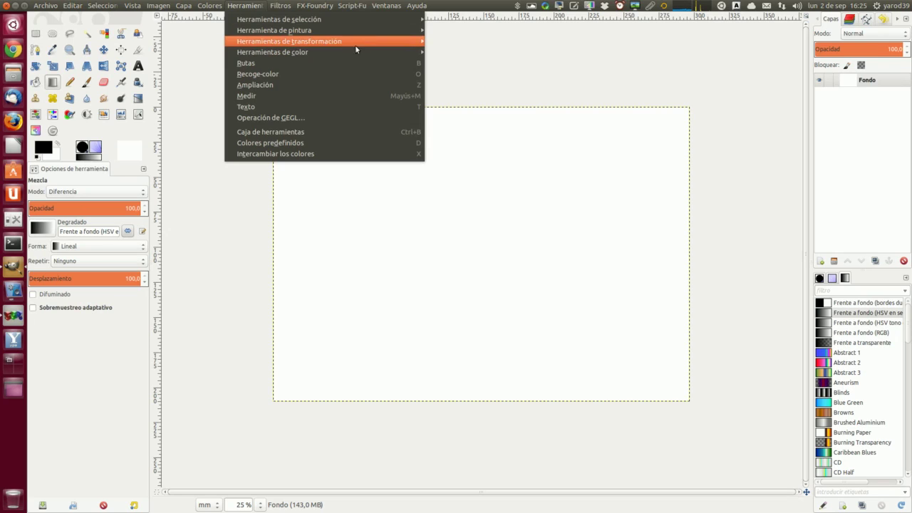
click(169, 73)
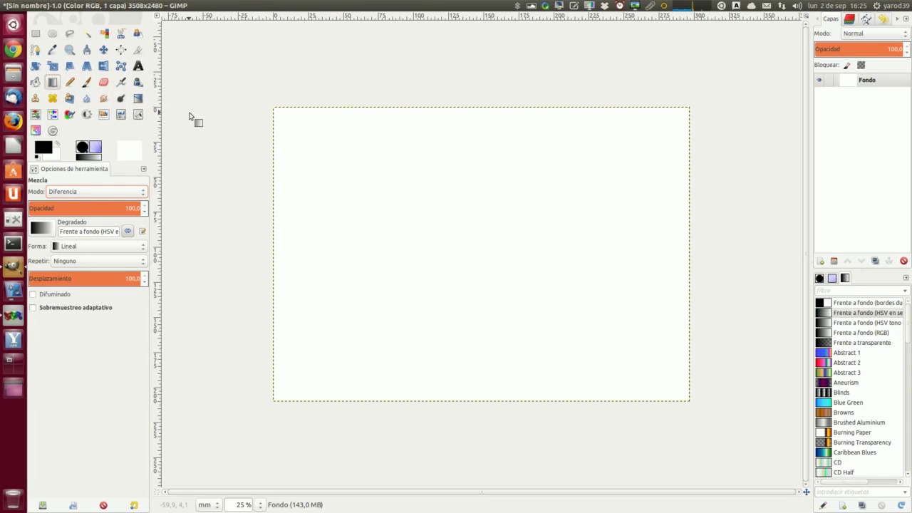
- Reactivate Blend with L and drag a diagonal gradient from the canvas's upper-left
key(l)
drag(295, 138, 654, 344)
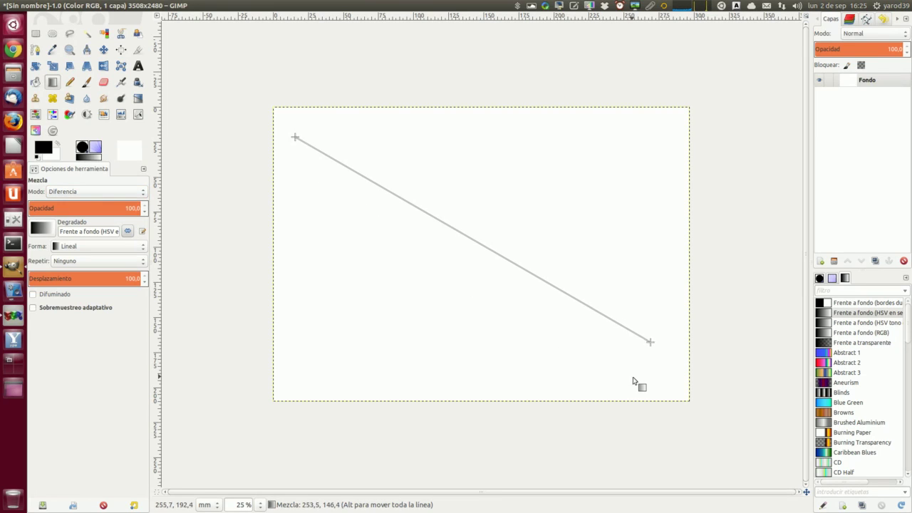
mouse_move(631, 390)
mouse_down()
mouse_move(608, 409)
mouse_move(652, 380)
mouse_move(672, 285)
mouse_move(665, 232)
mouse_move(643, 320)
mouse_move(609, 387)
mouse_move(647, 356)
mouse_up()
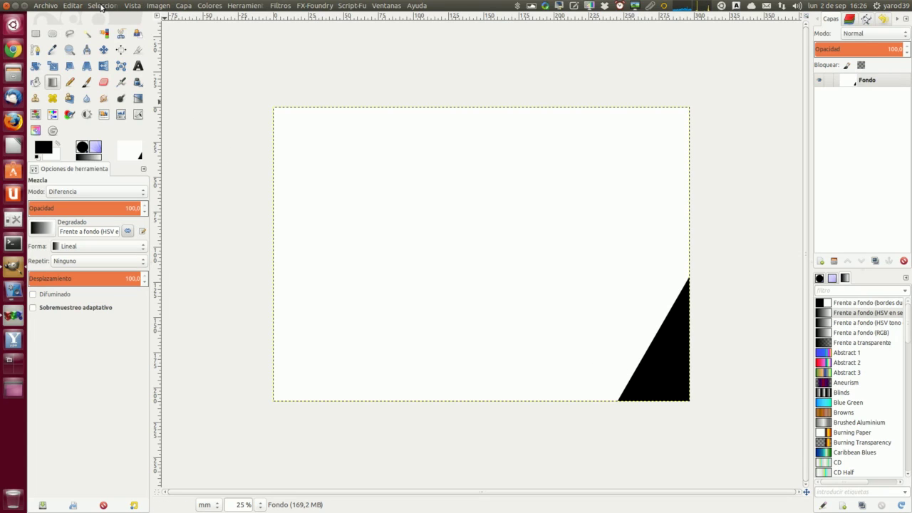
click(73, 6)
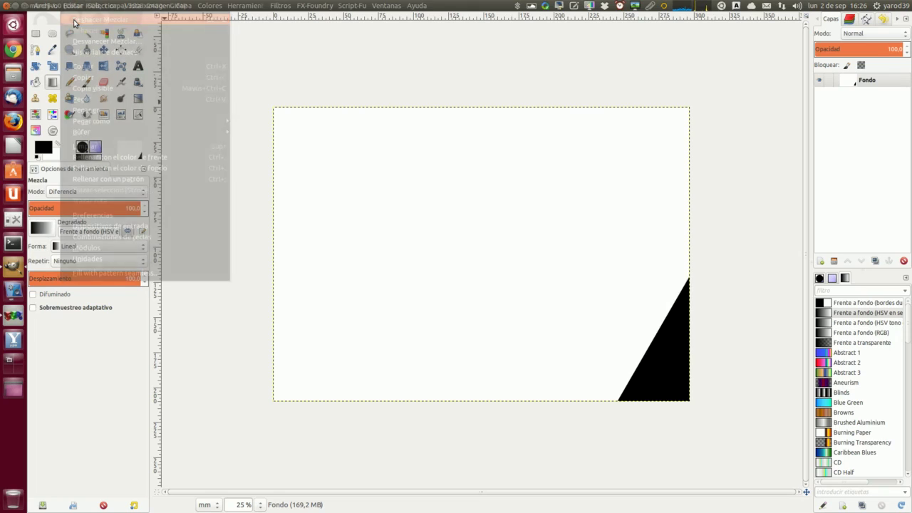
click(74, 21)
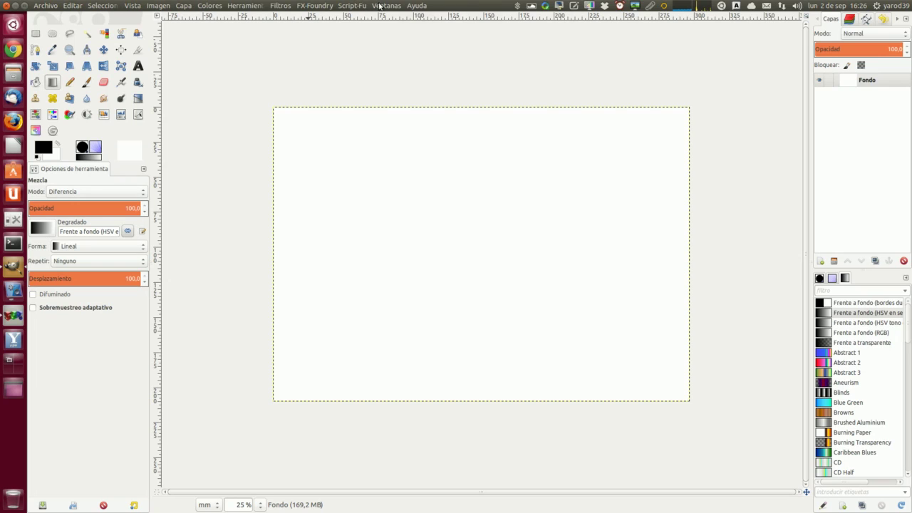
- Set the blend opacity to 42 and drag a linear gradient across the canvas
click(379, 6)
mouse_move(456, 30)
click(611, 33)
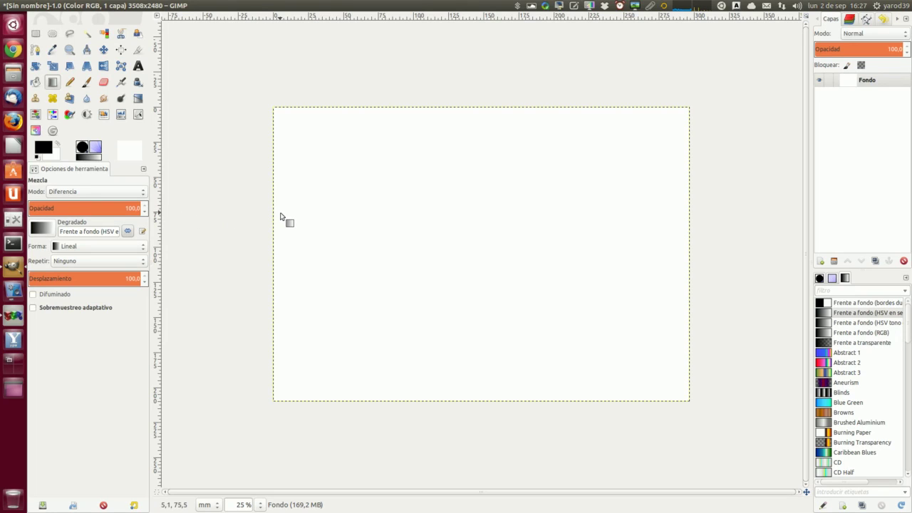
click(75, 211)
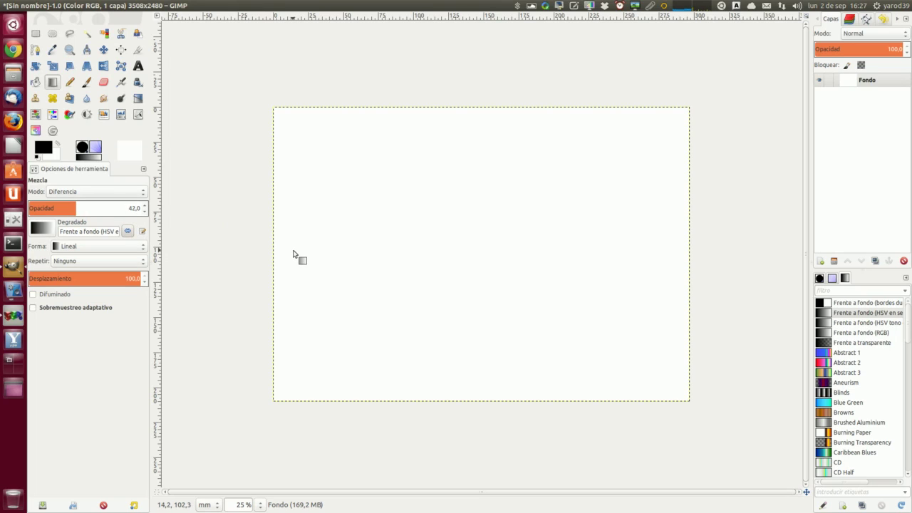
drag(291, 253, 673, 257)
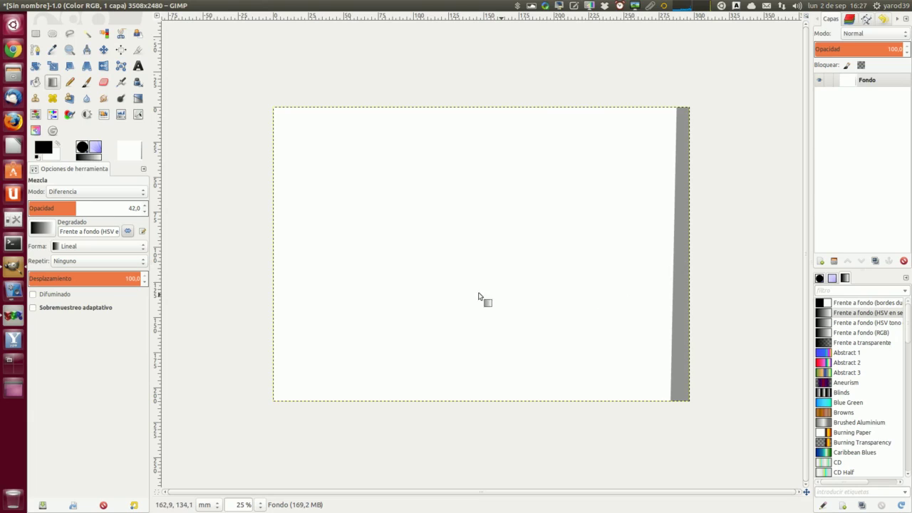
- Keep the Linear shape and blend the 'Frente a fondo (HSV tono)' gradient across the canvas
click(141, 247)
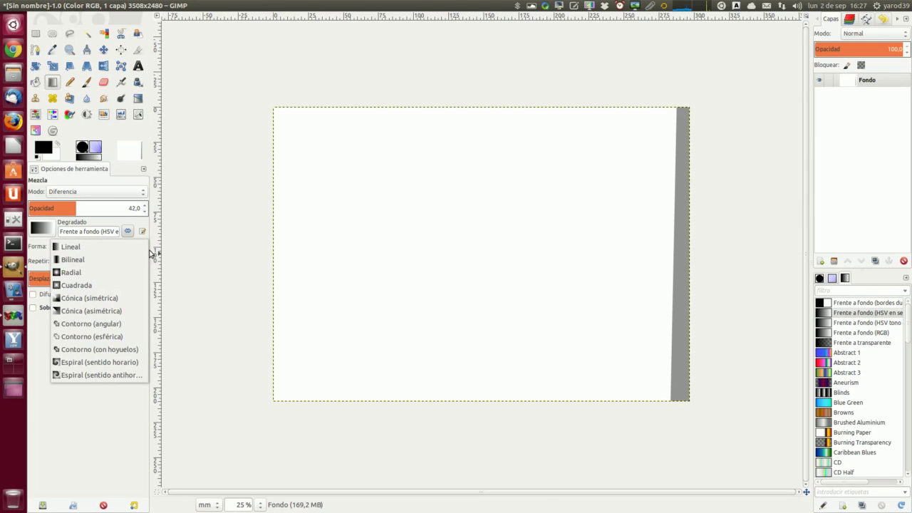
click(145, 247)
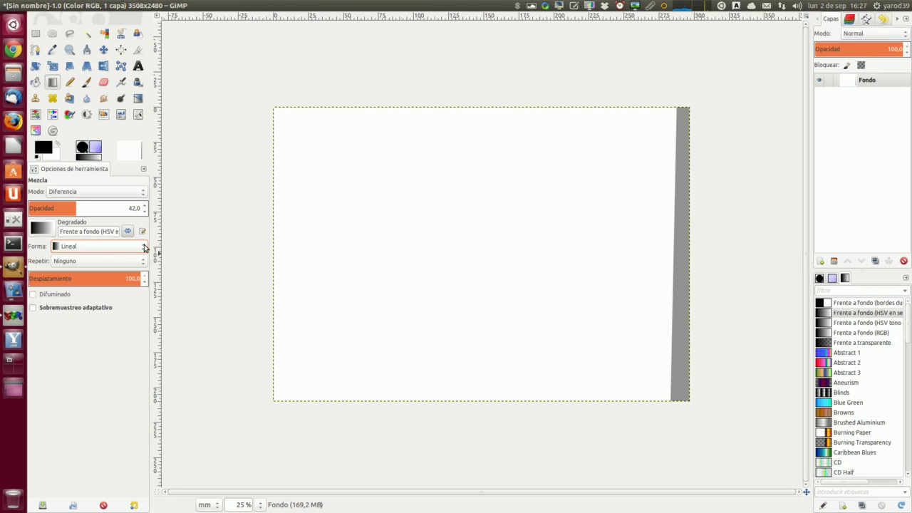
click(47, 230)
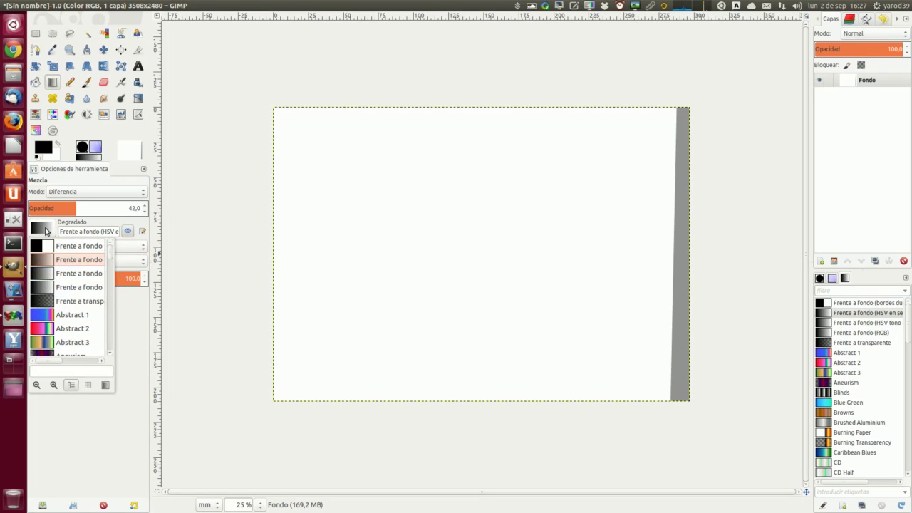
click(43, 272)
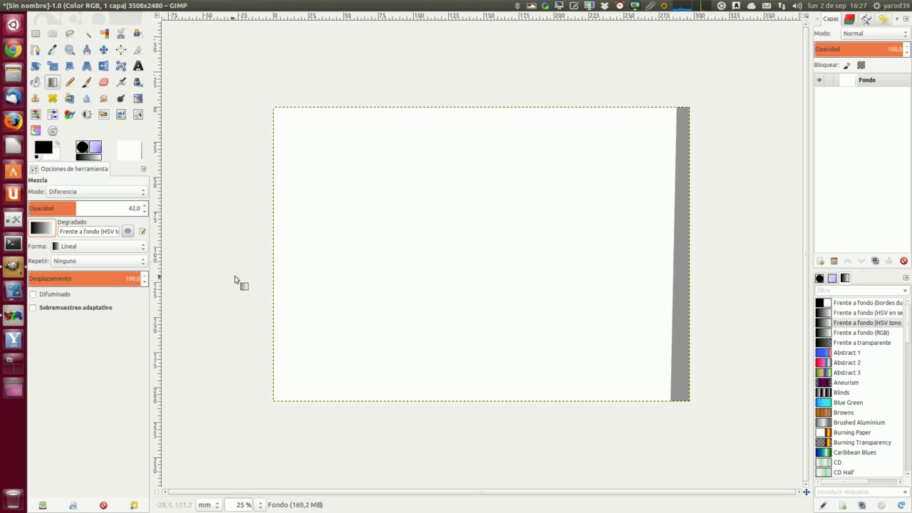
mouse_move(277, 268)
mouse_down()
mouse_move(678, 279)
mouse_move(358, 263)
mouse_up()
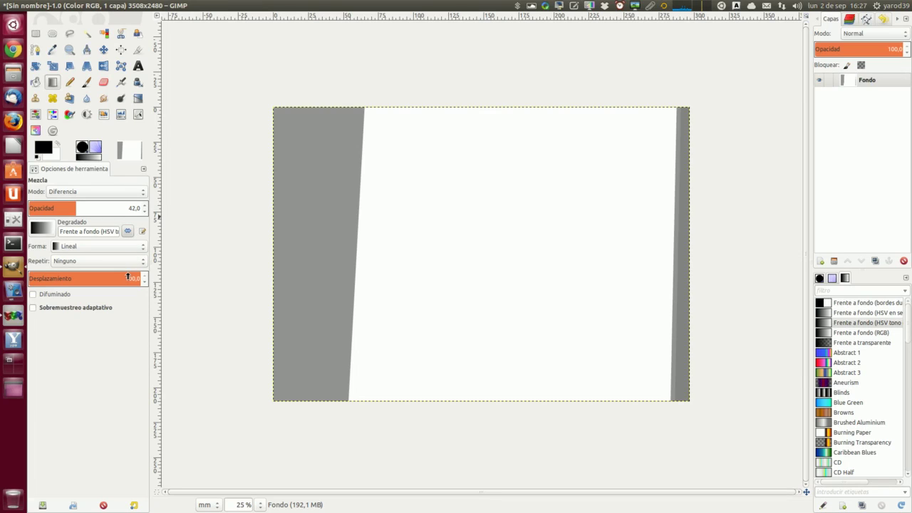
click(49, 228)
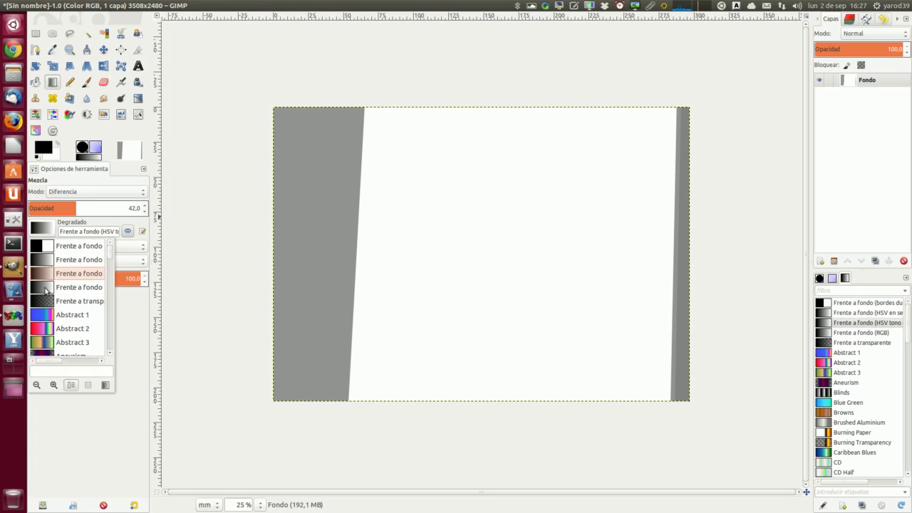
- Blend the Abstract 1 gradient across the canvas and raise gradient opacity to 100
click(48, 314)
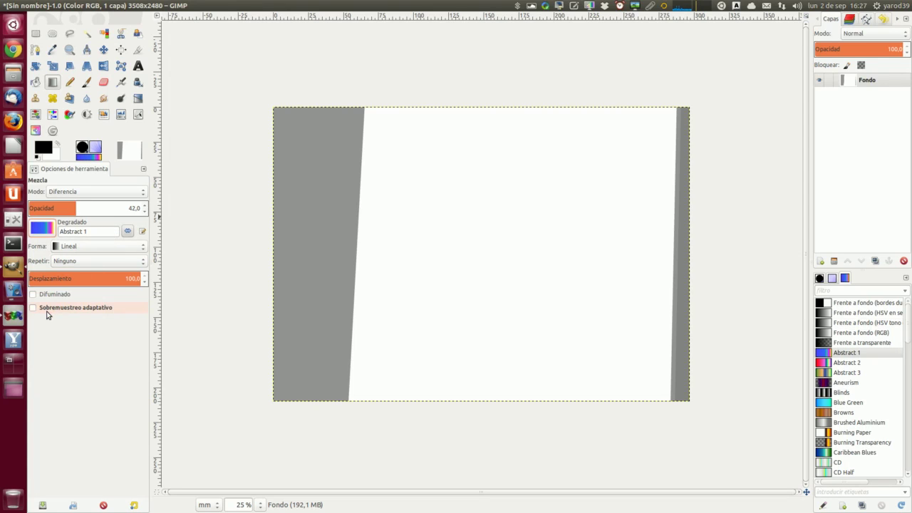
drag(308, 272, 652, 277)
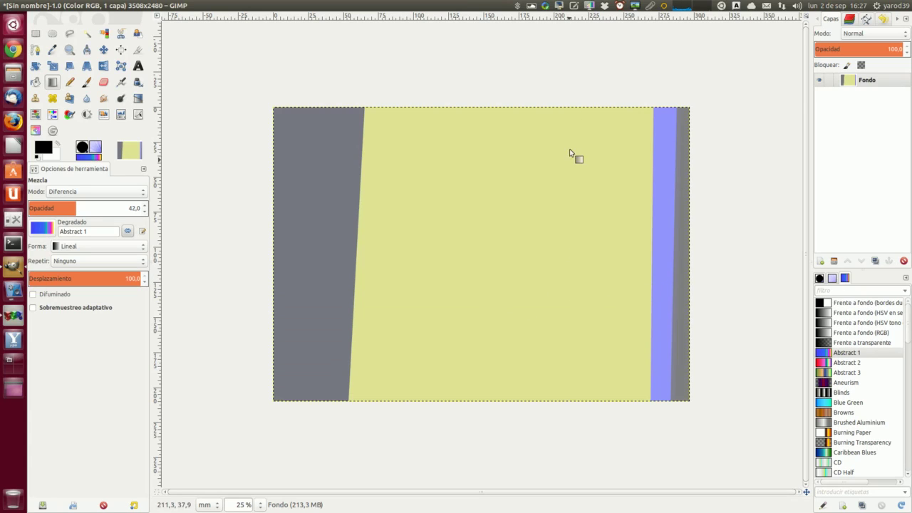
drag(89, 215, 94, 216)
click(145, 206)
text(100)
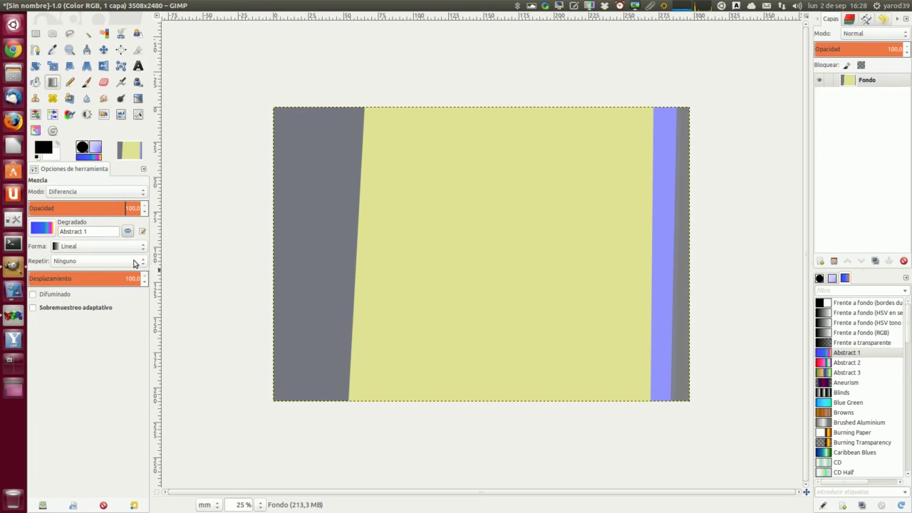
- Keeping Linear shape and no repeat, blend the 'Frente a fondo (HSV en sentido…)' gradient rightward
click(86, 246)
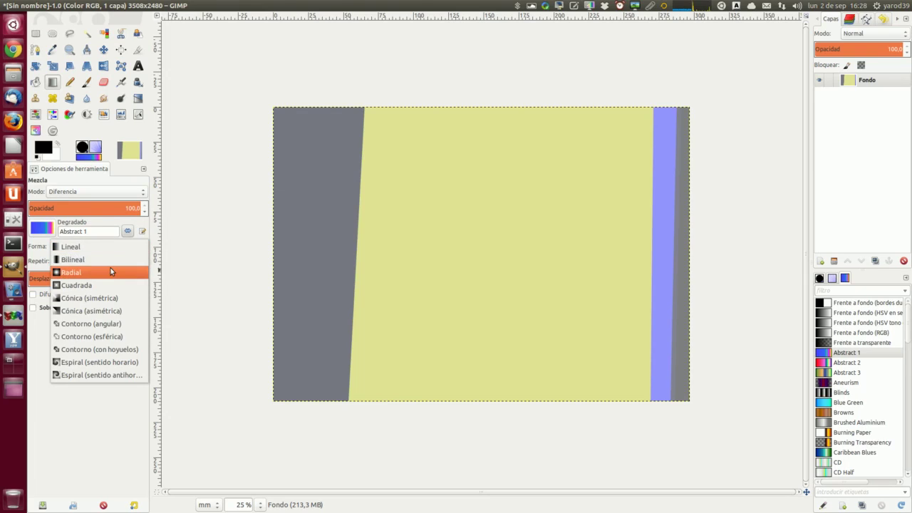
click(107, 247)
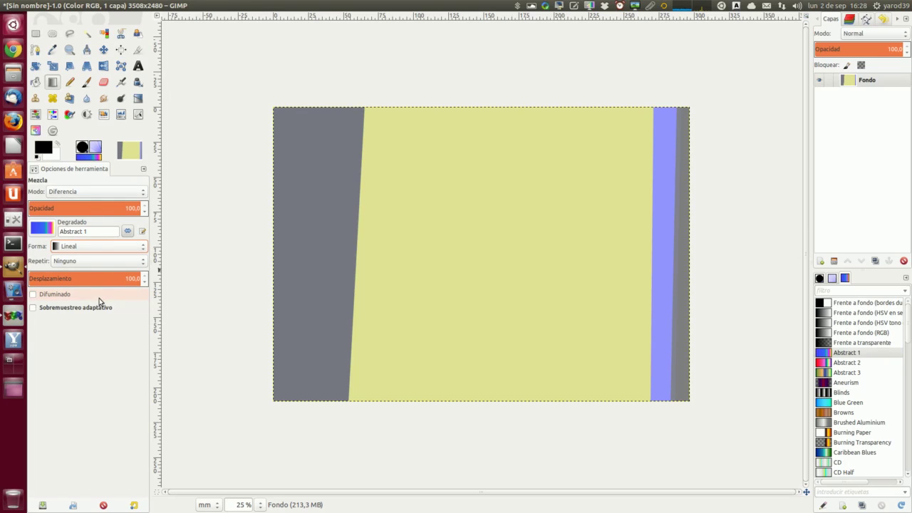
click(144, 262)
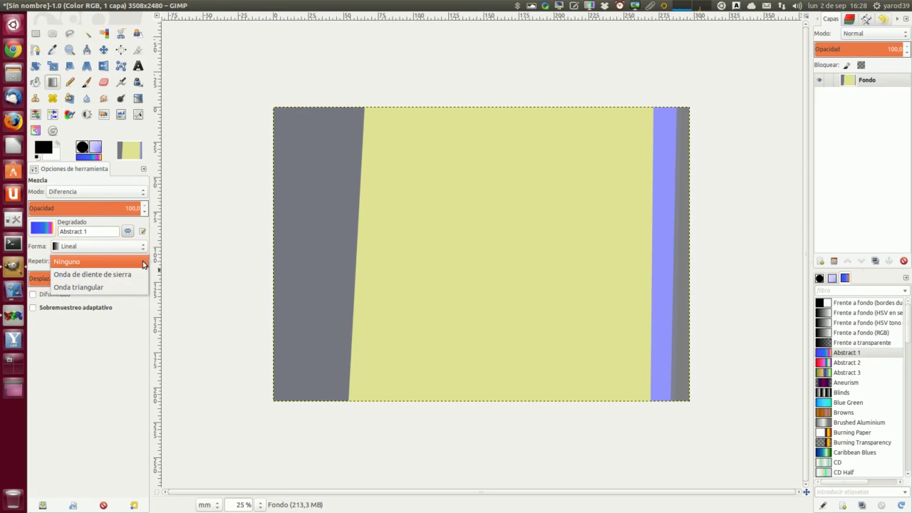
click(143, 262)
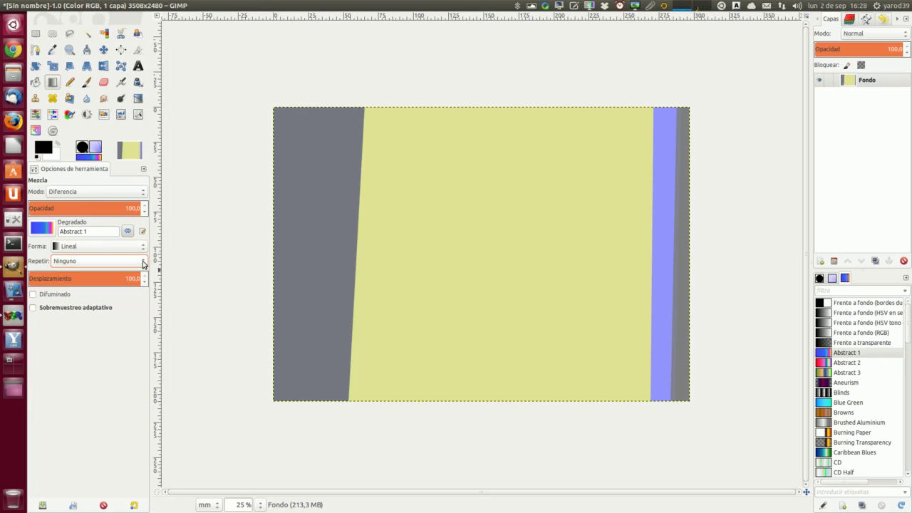
click(42, 231)
click(56, 259)
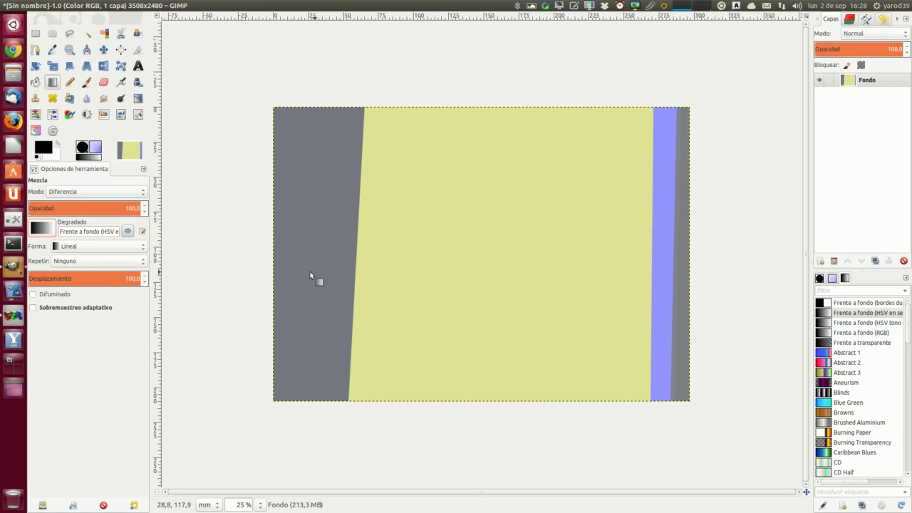
drag(356, 271, 657, 281)
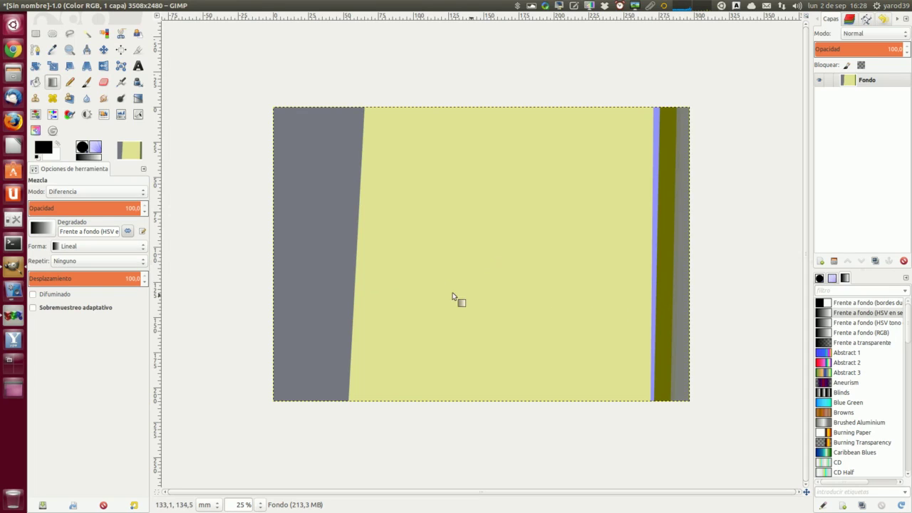
- Clear the canvas to white and draw a large feathered rectangular selection
mouse_move(157, 17)
click(74, 6)
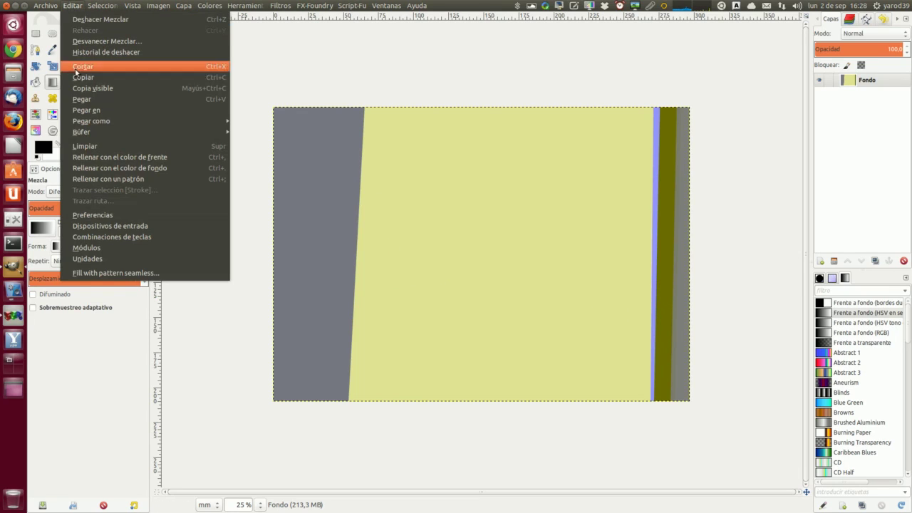
click(83, 146)
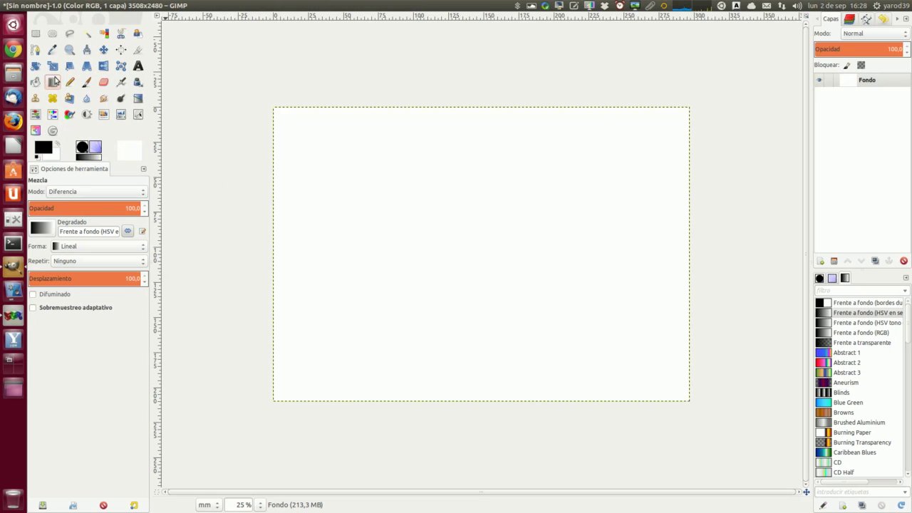
click(36, 34)
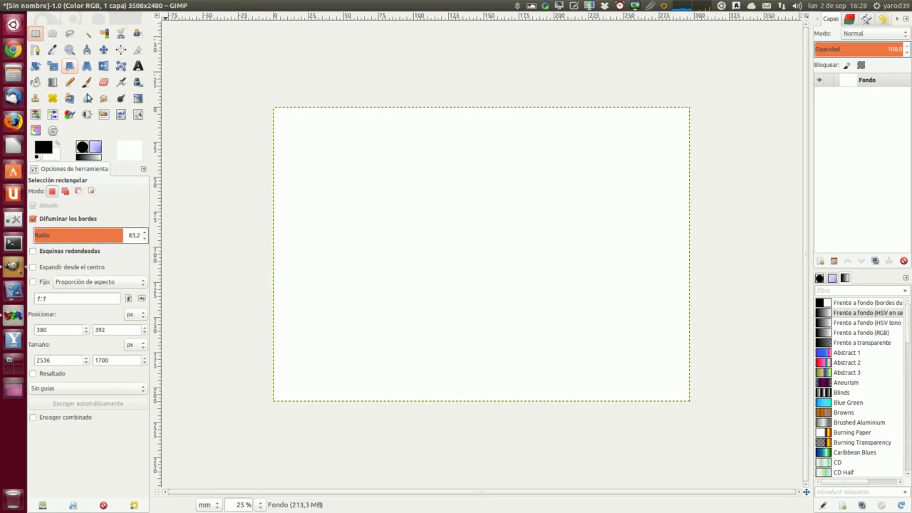
drag(305, 155, 644, 364)
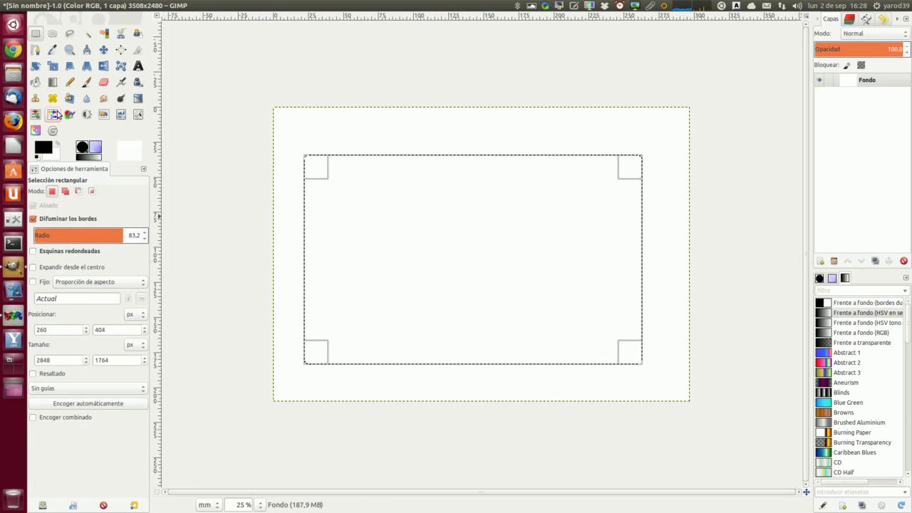
click(52, 83)
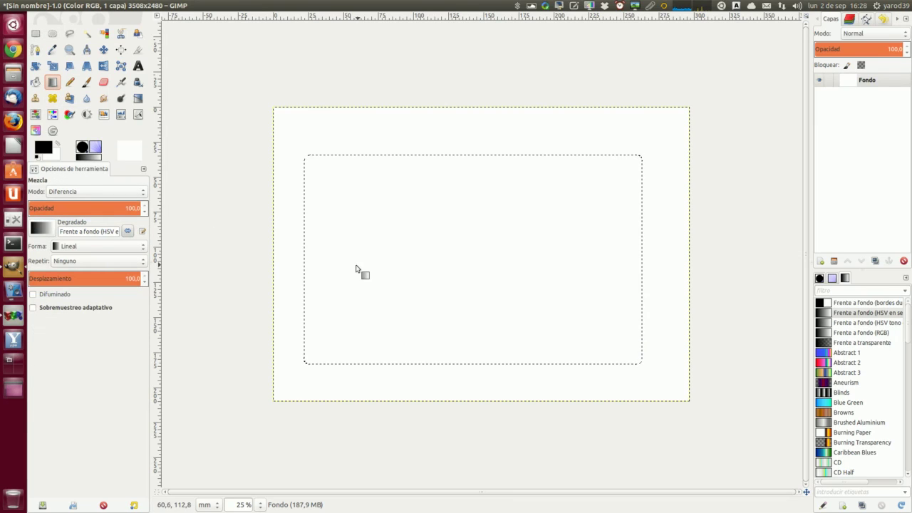
- Blend a linear gradient in the selection, toggle Reverse, and set the blend mode to Normal
mouse_move(321, 261)
mouse_down()
mouse_move(481, 273)
mouse_move(637, 266)
mouse_up()
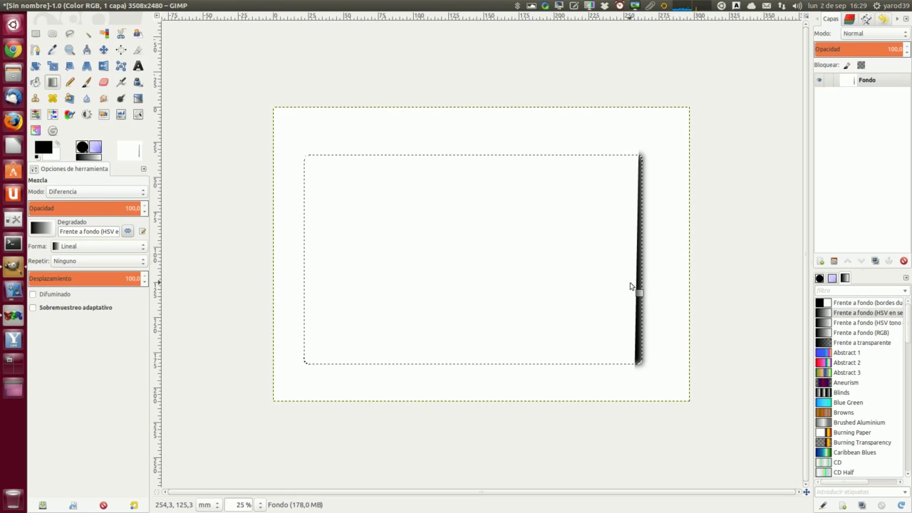
click(144, 251)
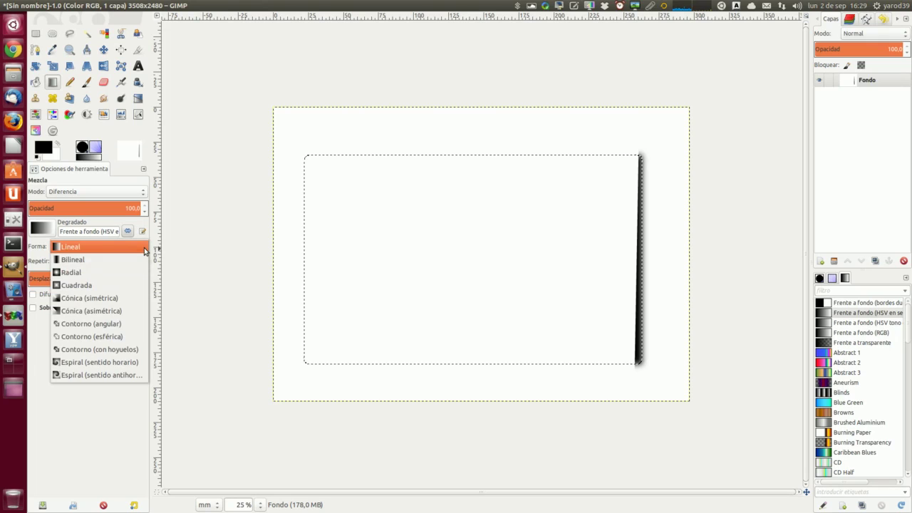
click(144, 248)
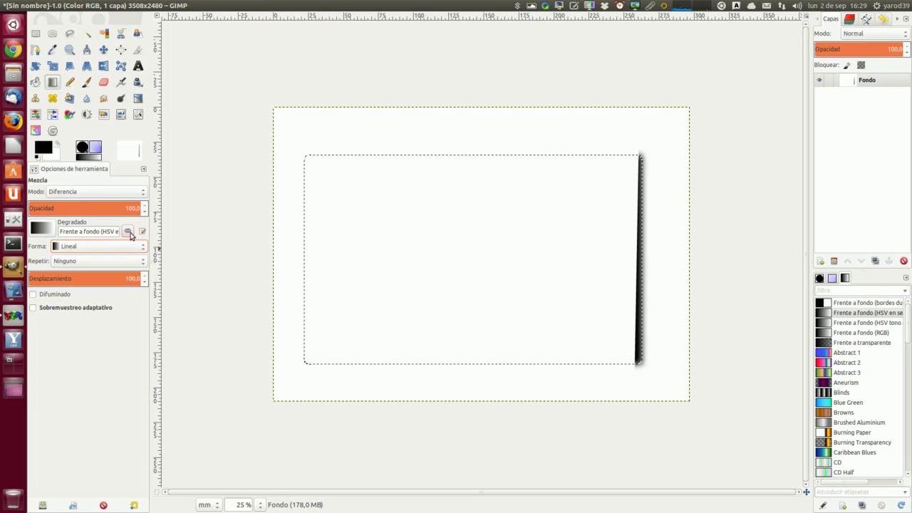
click(128, 233)
click(128, 232)
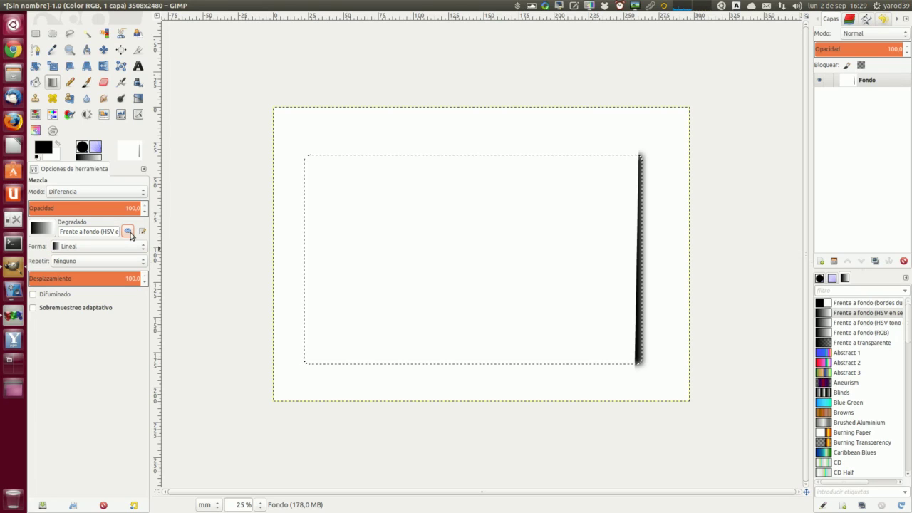
click(143, 231)
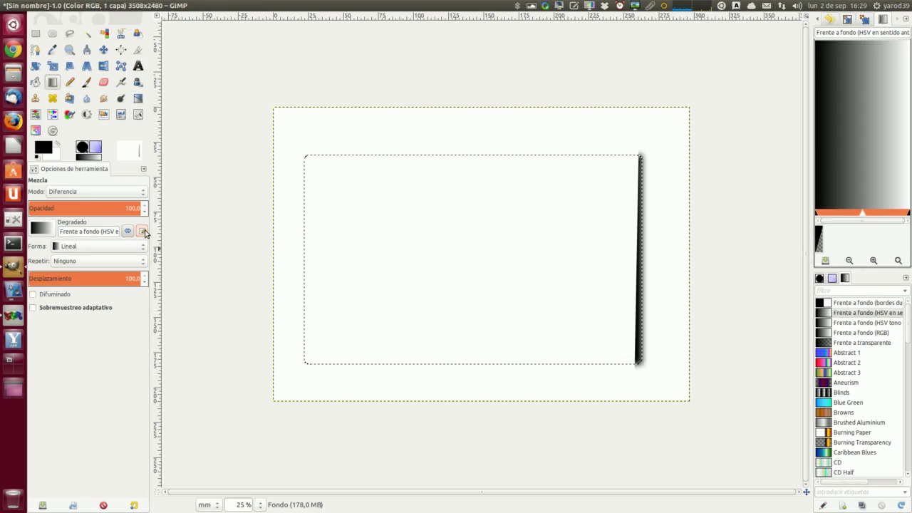
click(145, 192)
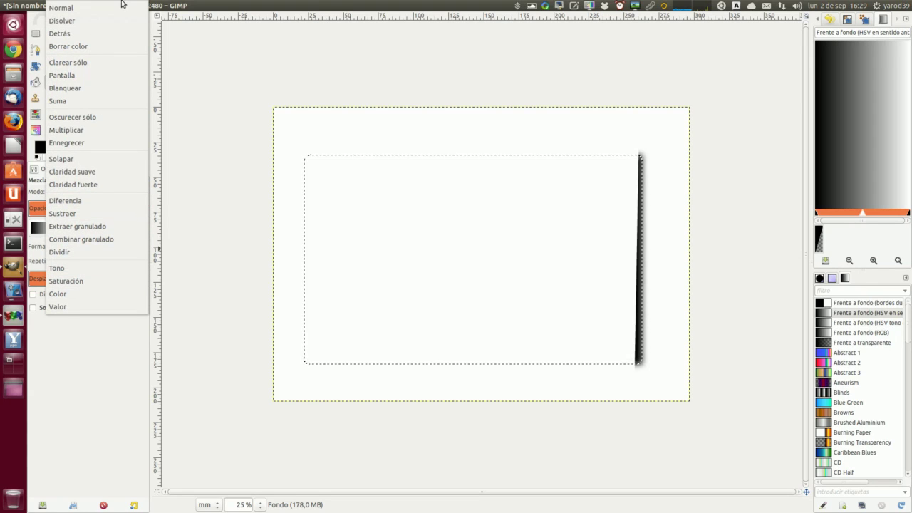
click(123, 12)
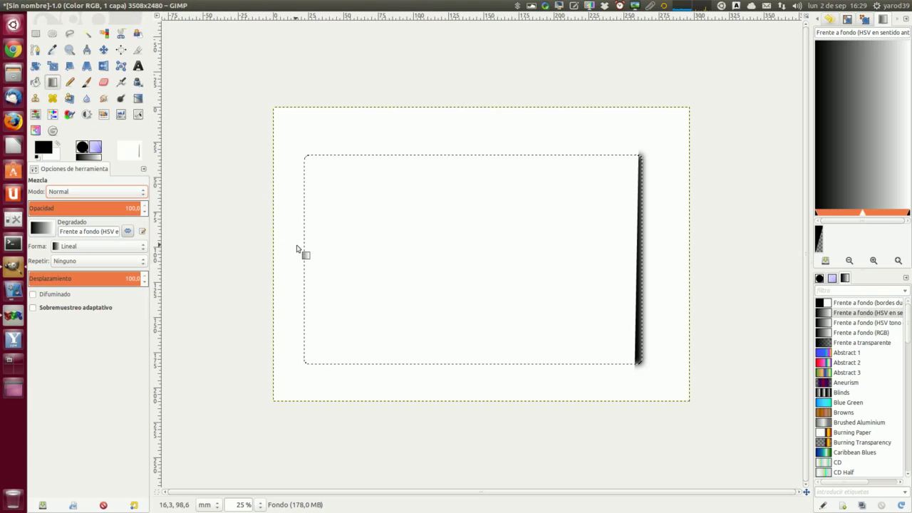
- Compare hard-edged and HSV counterclockwise presets, redrawing the black-to-white gradient left to right
drag(319, 261, 634, 266)
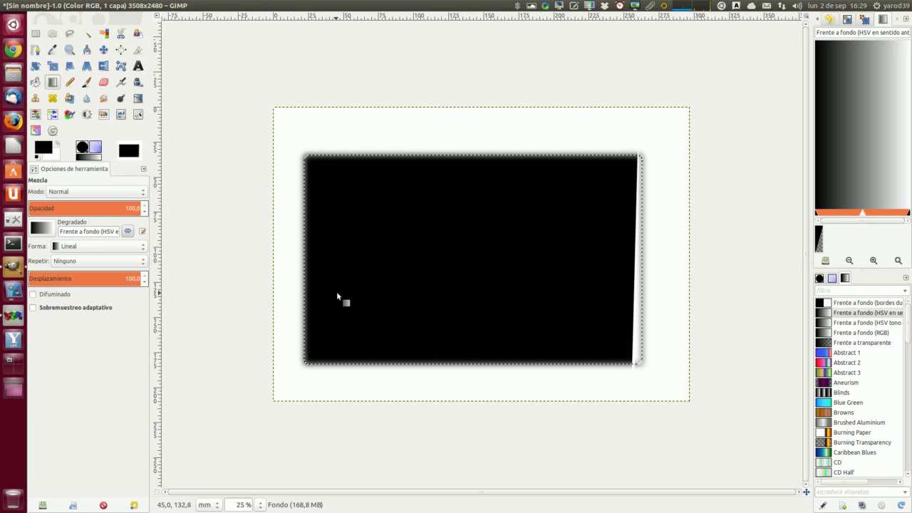
mouse_move(326, 258)
mouse_down()
mouse_move(528, 270)
mouse_move(617, 262)
mouse_up()
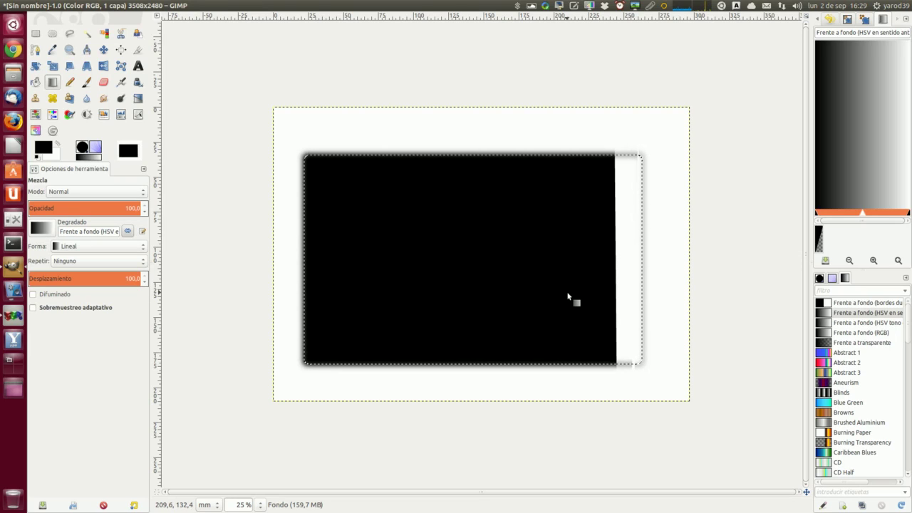
click(849, 305)
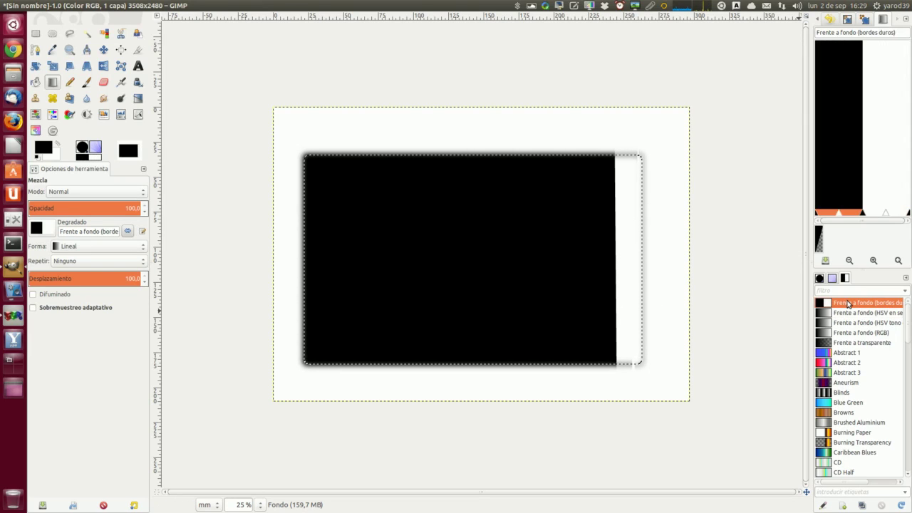
click(848, 313)
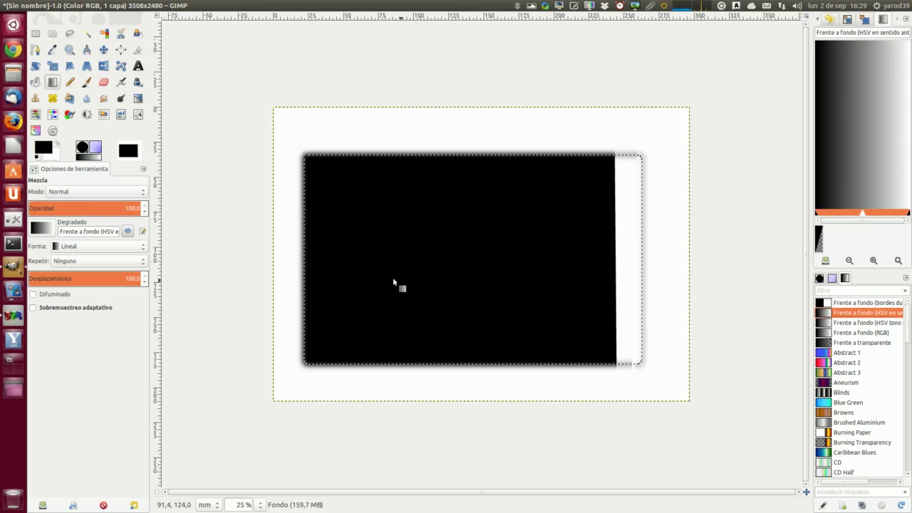
drag(327, 273, 624, 273)
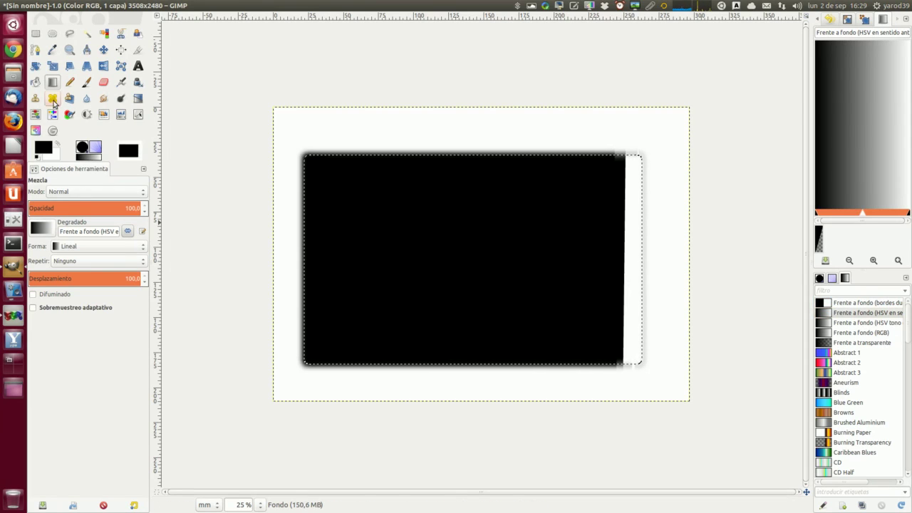
- Turn off 'Difuminar los bordes' for Rectangle Select and redraw the gradient across the selection
click(37, 35)
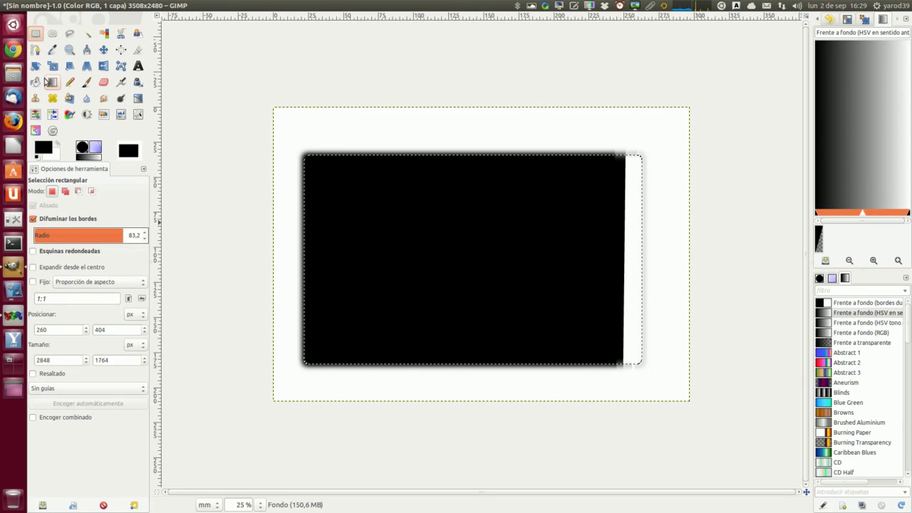
click(79, 221)
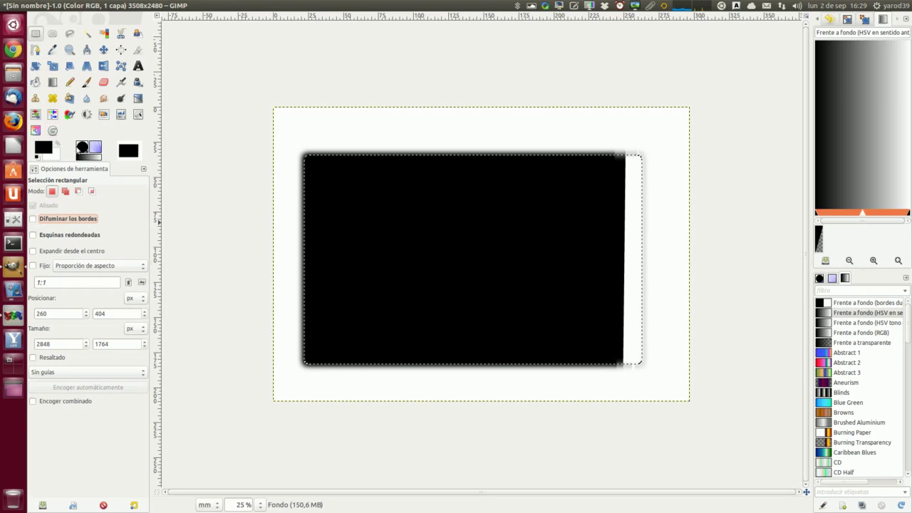
click(52, 82)
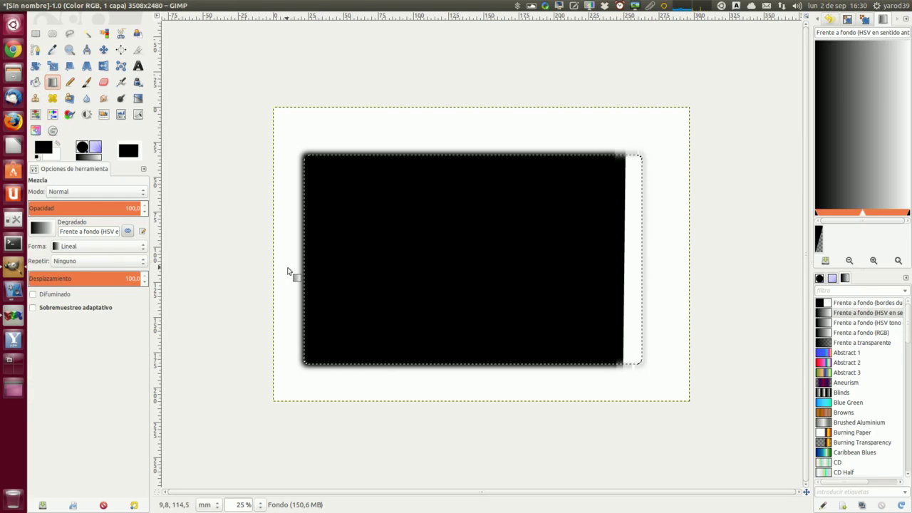
drag(314, 264, 618, 267)
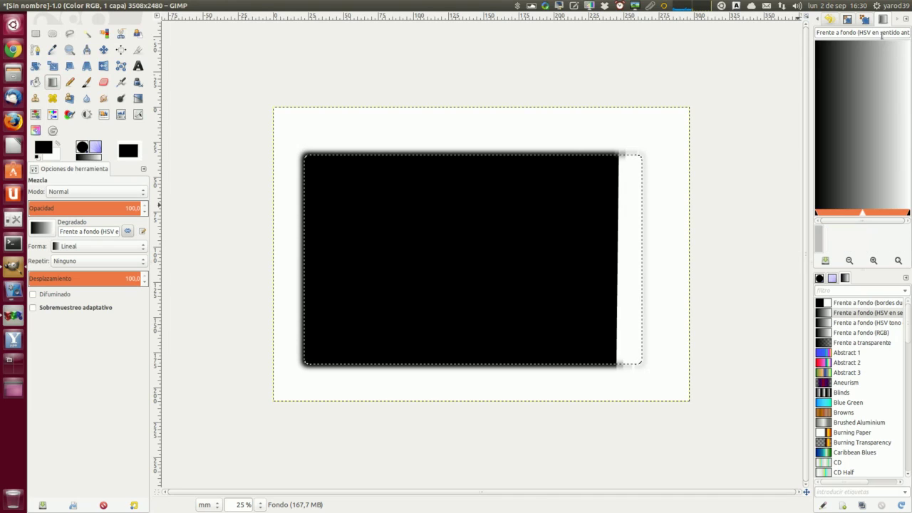
- Open the Paint Dynamics preset list in the top-right dock and select Basic Dynamics
click(866, 20)
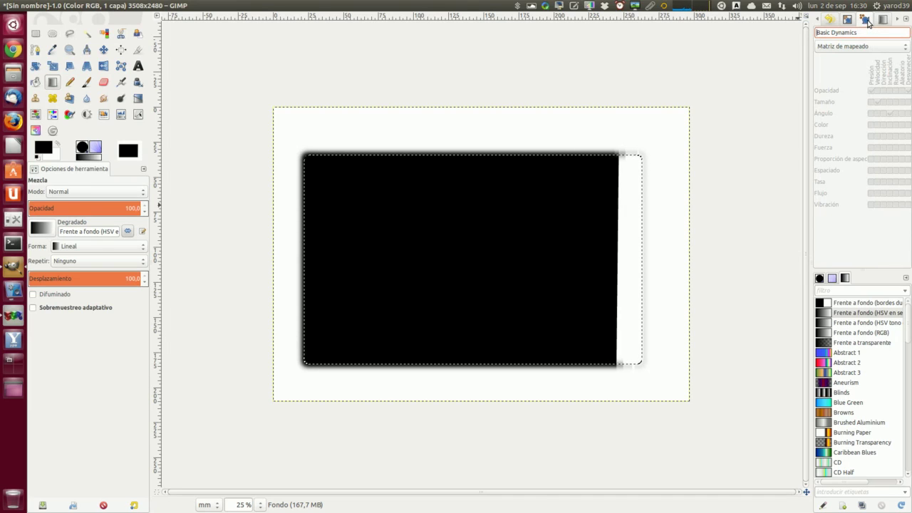
click(849, 21)
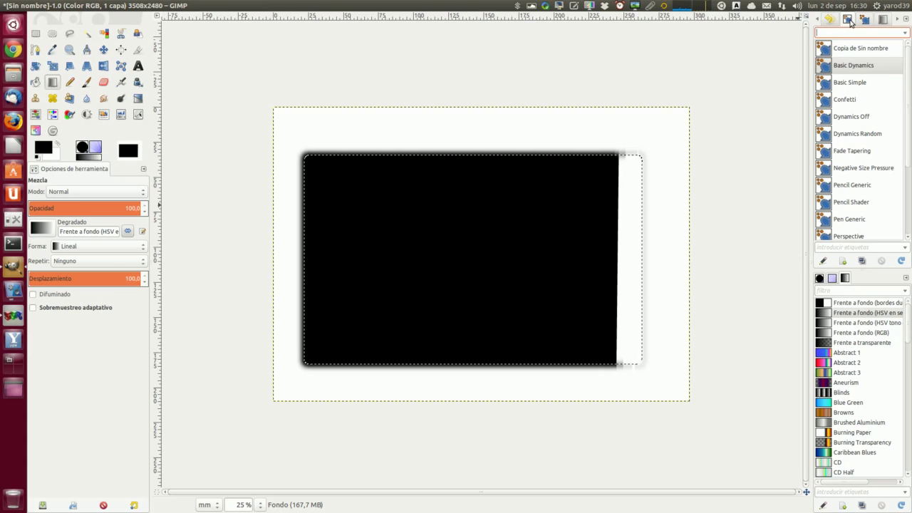
click(858, 66)
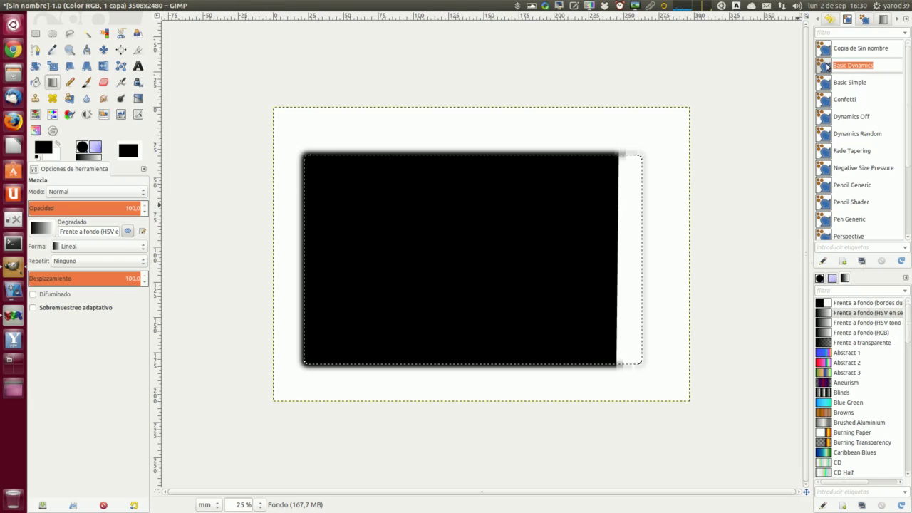
click(826, 66)
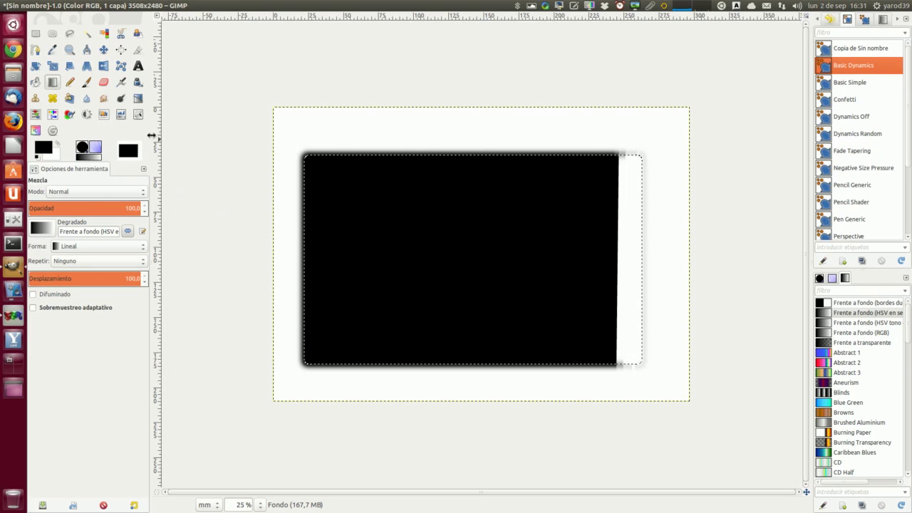
mouse_move(53, 6)
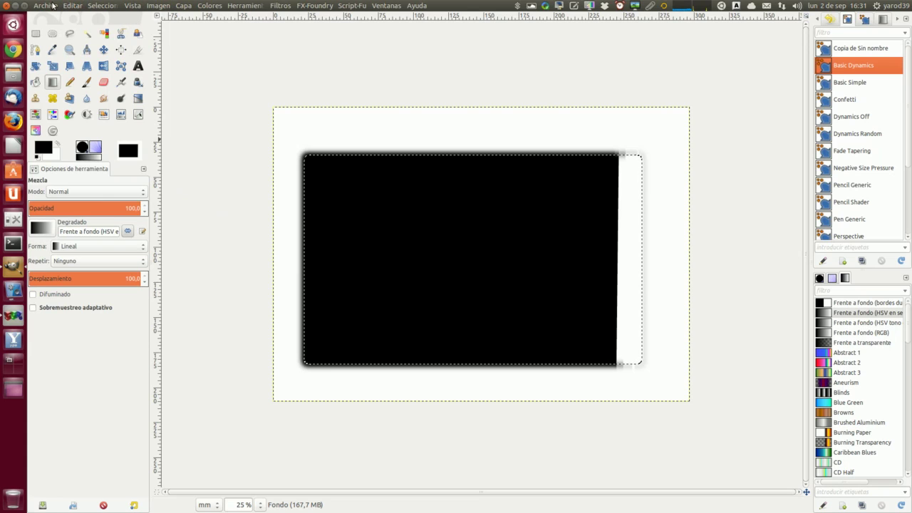
- Create a new 3508x2480 image and close the old one without saving
click(45, 6)
click(60, 21)
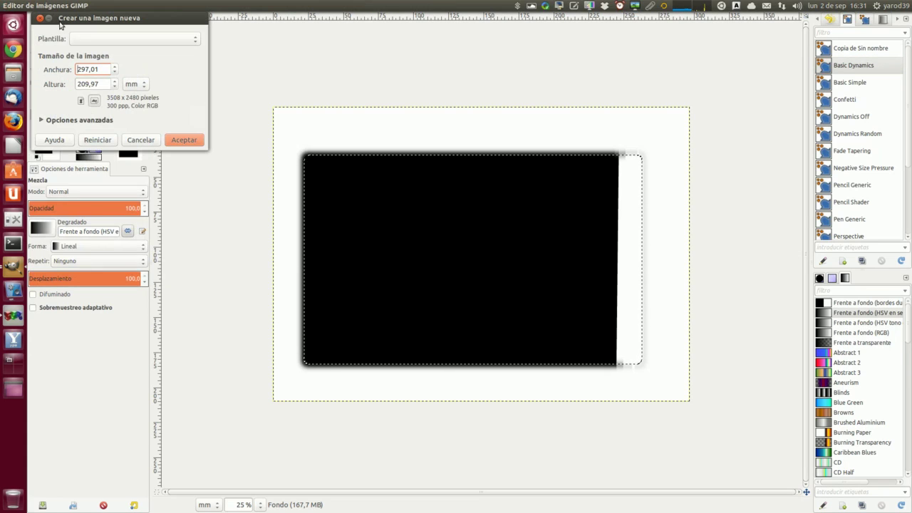
click(195, 142)
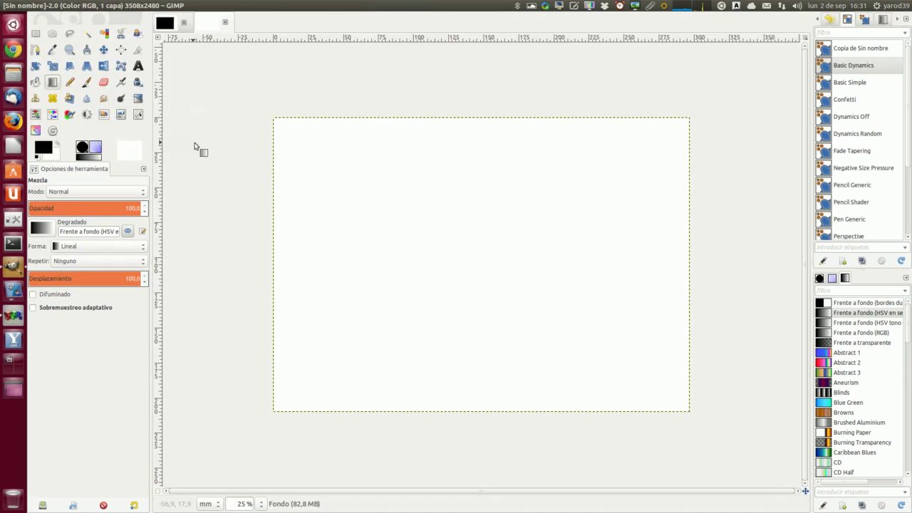
click(184, 22)
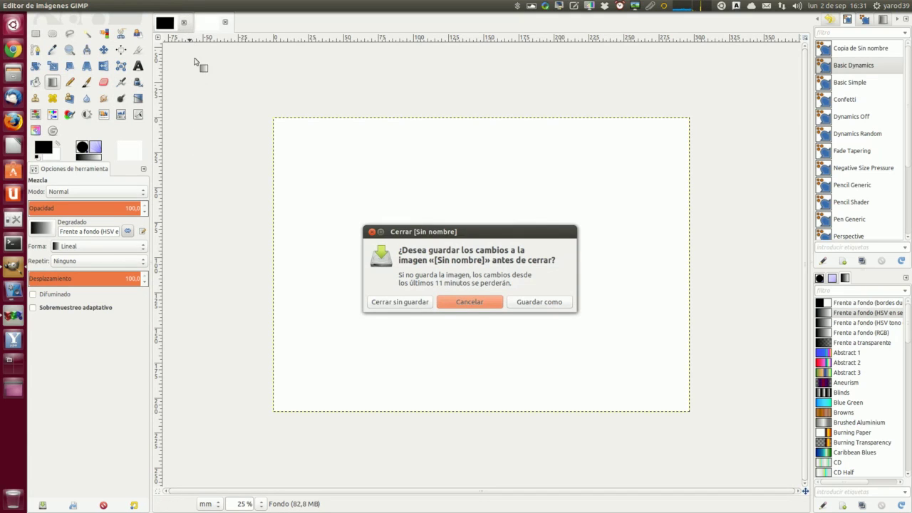
click(401, 302)
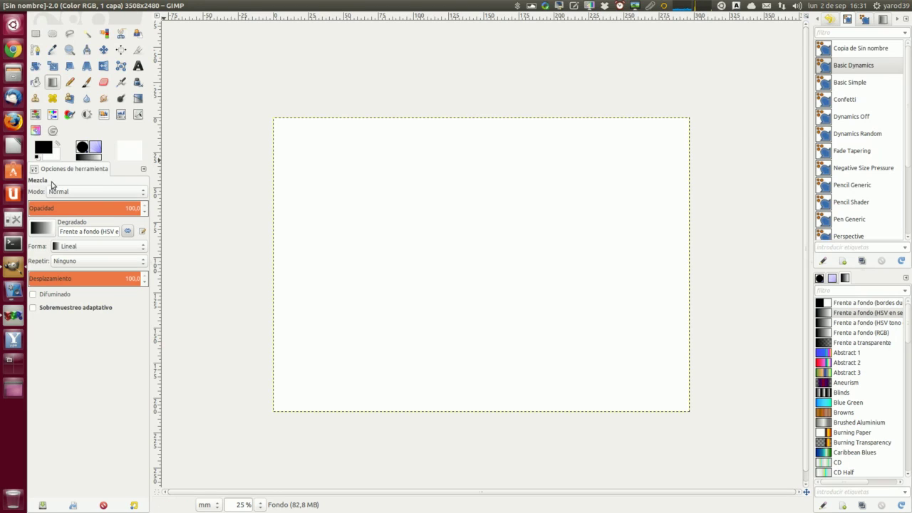
- Fill the new canvas with the Abstract 1 gradient, toggling Reverse on and off
click(42, 230)
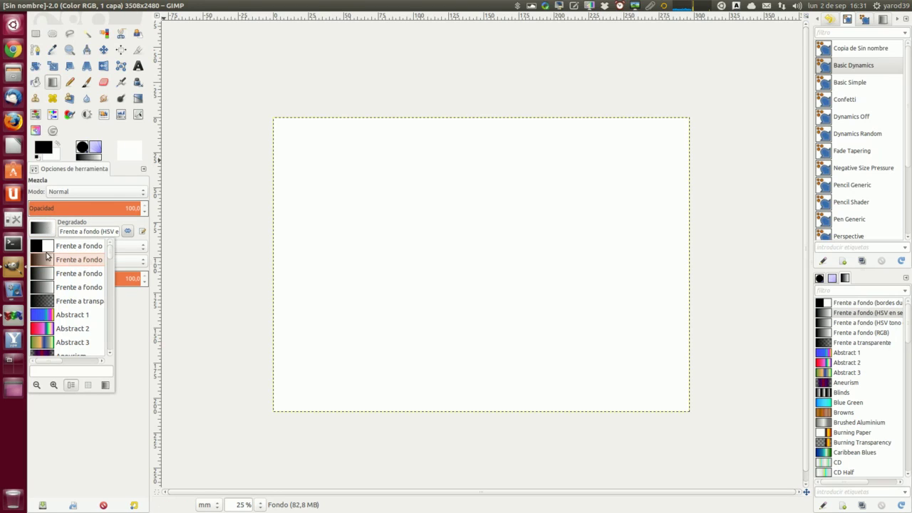
double_click(49, 315)
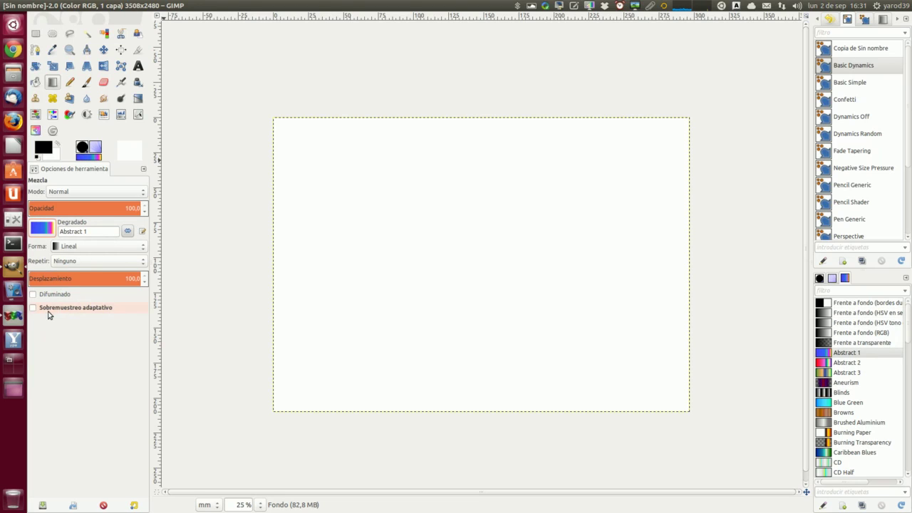
drag(296, 251, 657, 260)
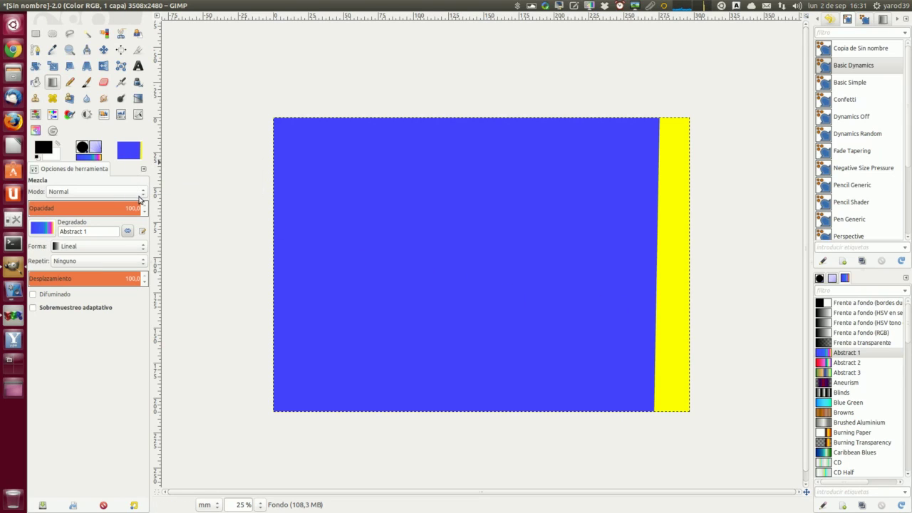
click(132, 232)
click(131, 232)
click(143, 231)
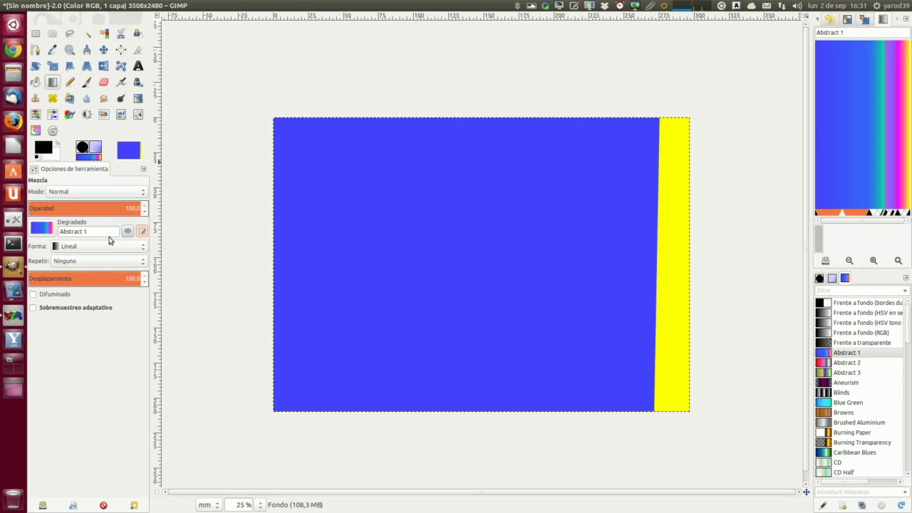
click(37, 34)
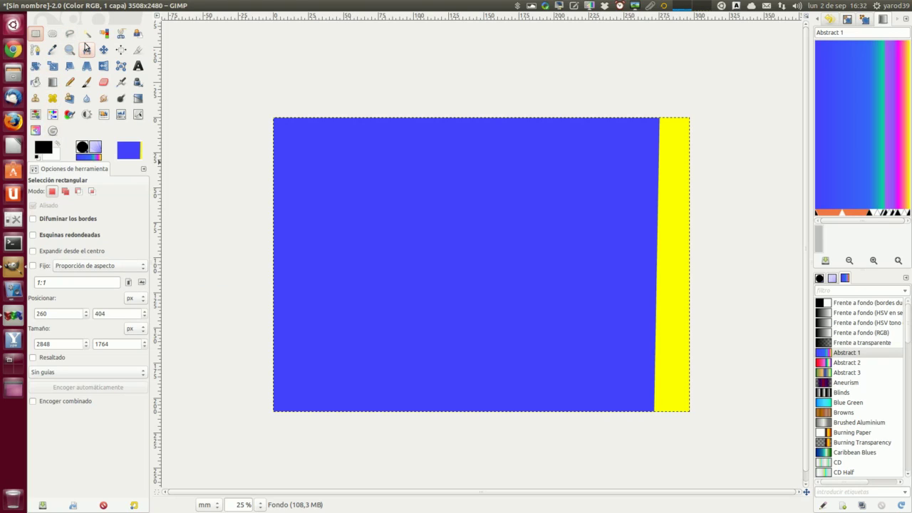
- Redraw Abstract 1 over a short distance for a hard blue-left, yellow-right split
click(35, 83)
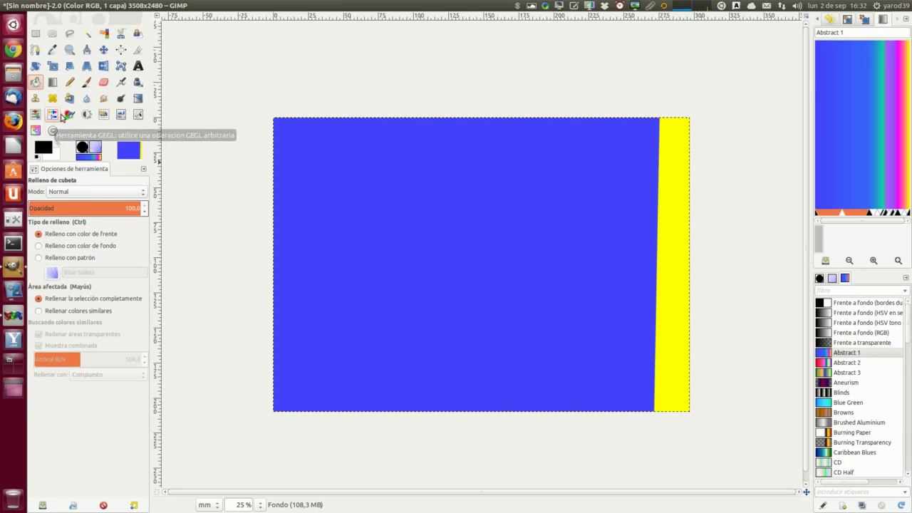
click(53, 82)
drag(319, 248, 469, 258)
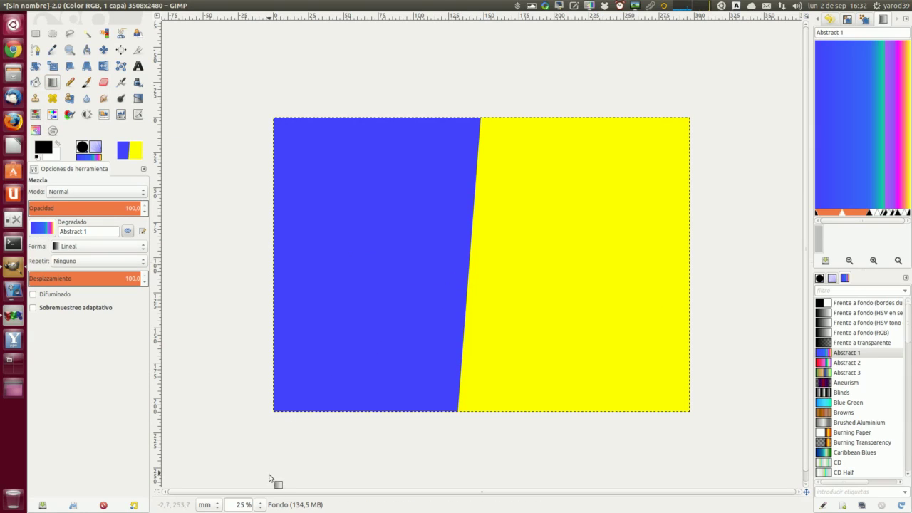
- Inspect the colour edge at 100% and 50% zoom, then return to 25%
click(261, 504)
click(265, 449)
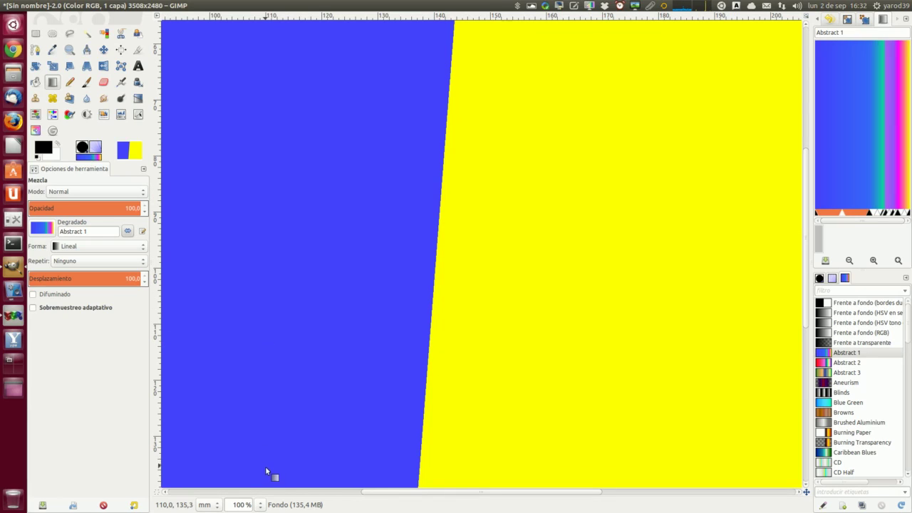
click(261, 505)
click(264, 463)
click(259, 505)
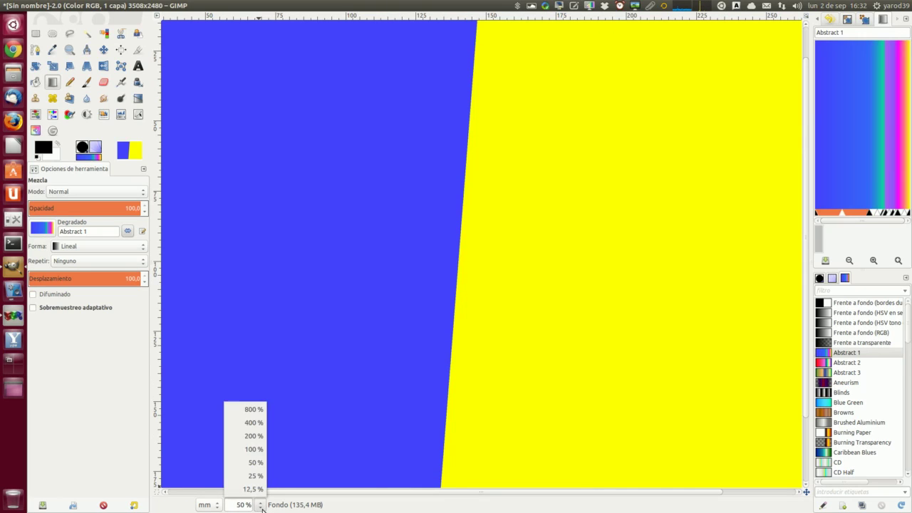
click(264, 483)
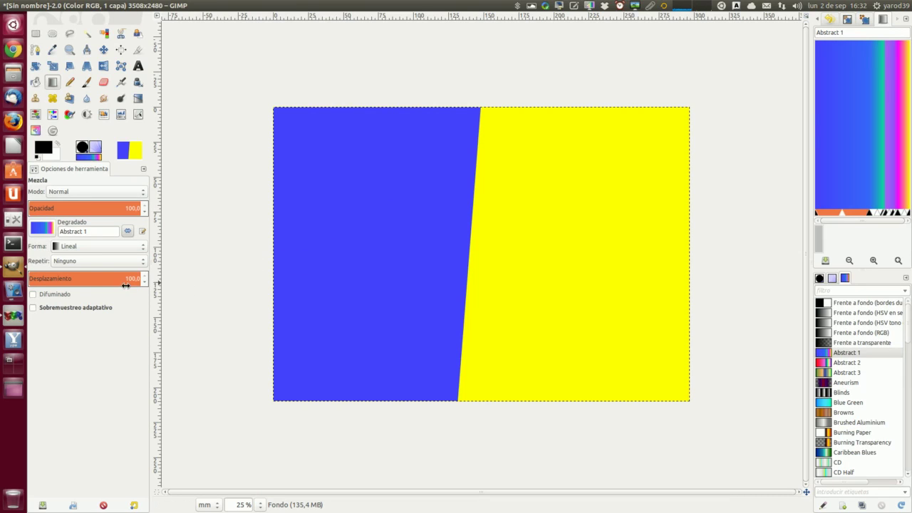
- Set the gradient offset to 0 and redraw Abstract 1 across the canvas twice
click(74, 281)
drag(293, 275, 651, 274)
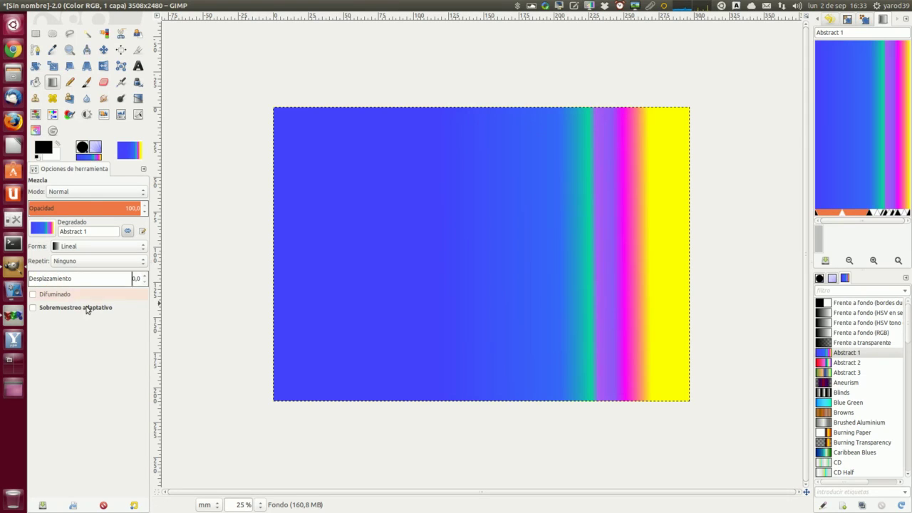
drag(289, 278, 682, 292)
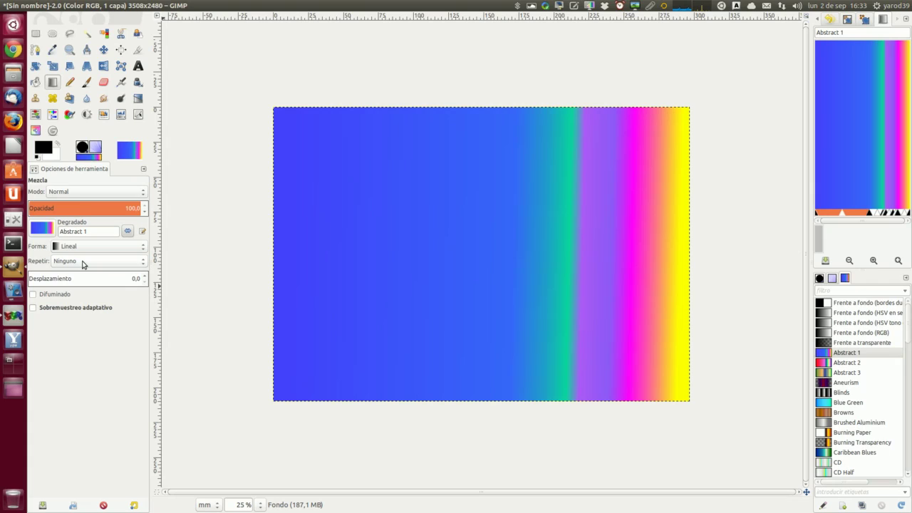
- Reverse the Abstract 1 linear gradient and redraw it, yellow on the left to blue on the right
click(49, 231)
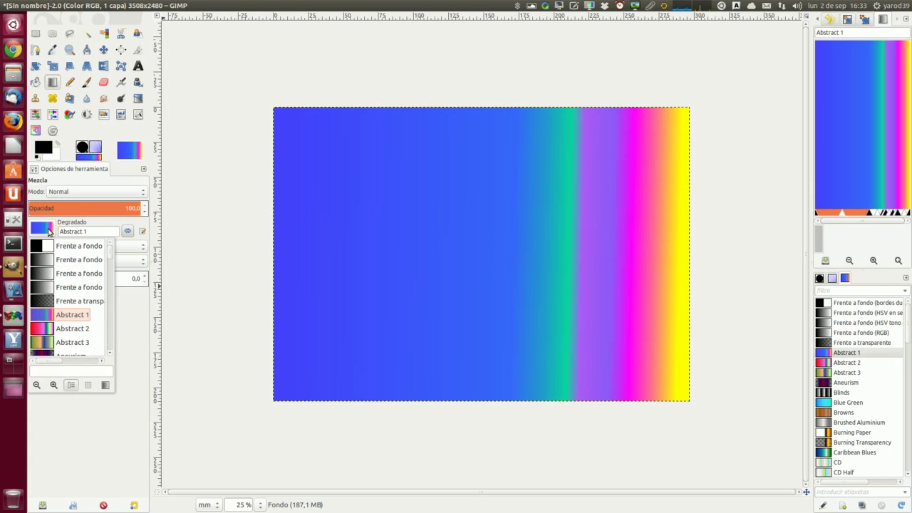
click(130, 234)
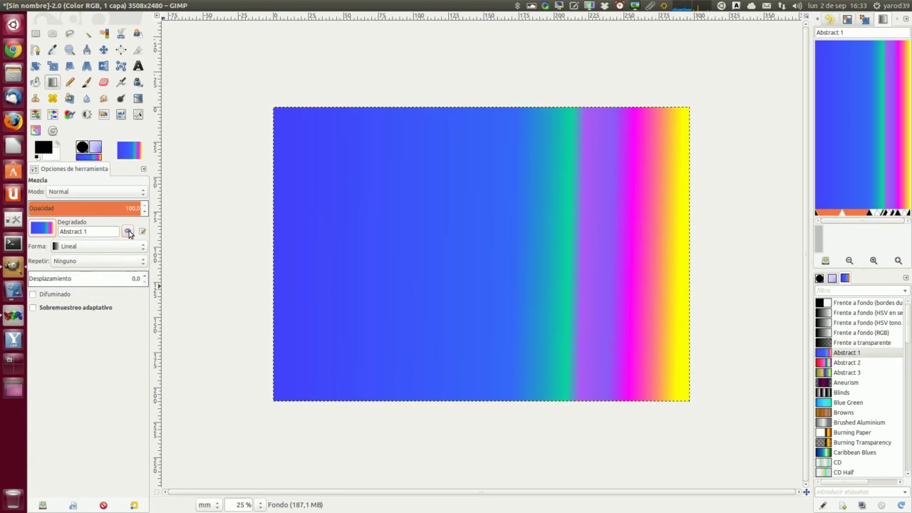
click(129, 232)
click(128, 232)
drag(285, 280, 664, 286)
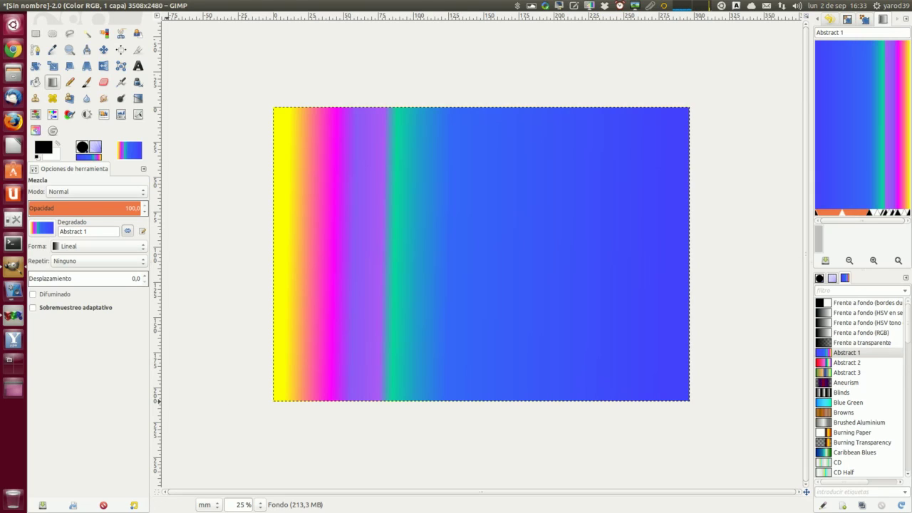
- Draw the Abstract 1 gradient with Offset about 48.7, then reset Offset to 0
click(47, 282)
drag(47, 280, 85, 297)
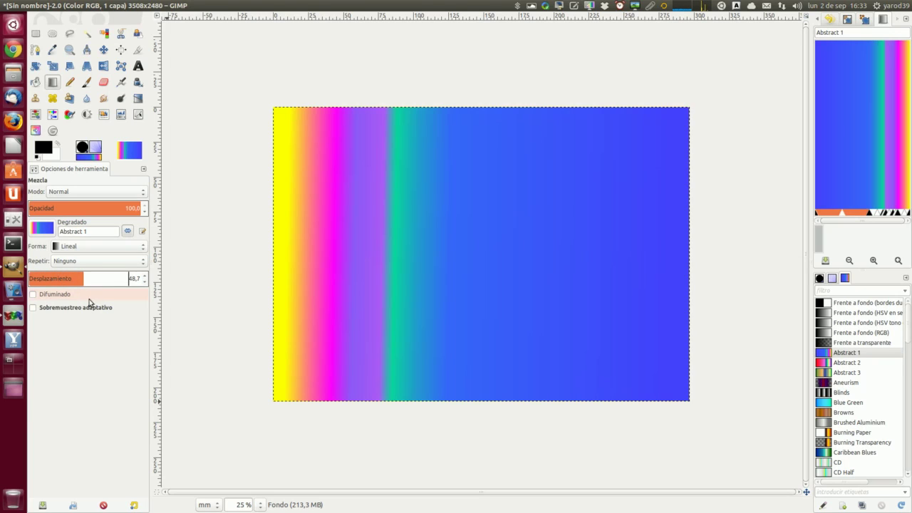
mouse_move(295, 274)
mouse_down()
mouse_move(558, 285)
mouse_move(669, 279)
mouse_up()
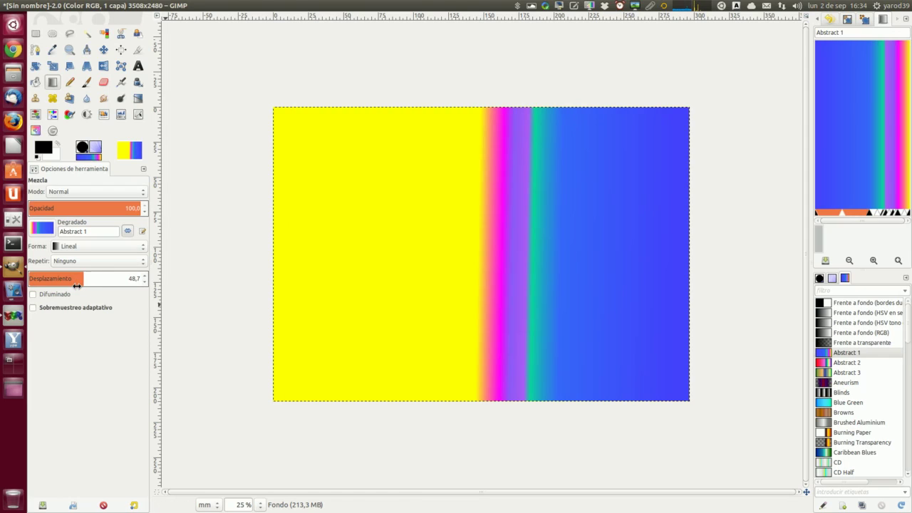
drag(80, 279, 29, 278)
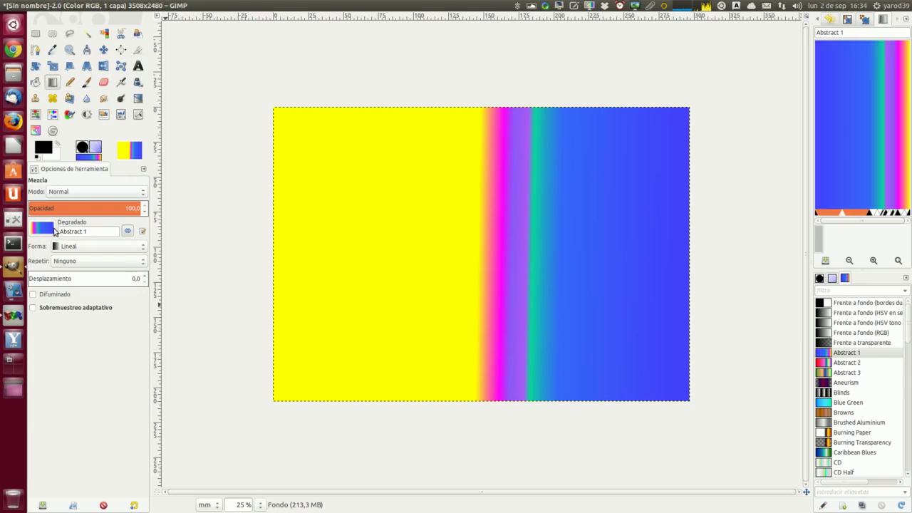
- Choose the Abstract 3 preset and draw it as a left-to-right linear gradient
click(142, 248)
click(142, 248)
click(45, 230)
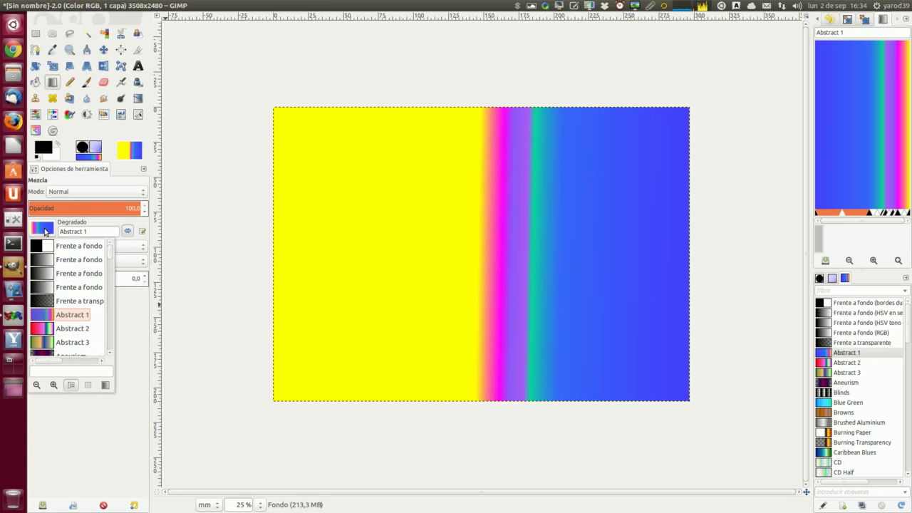
click(48, 342)
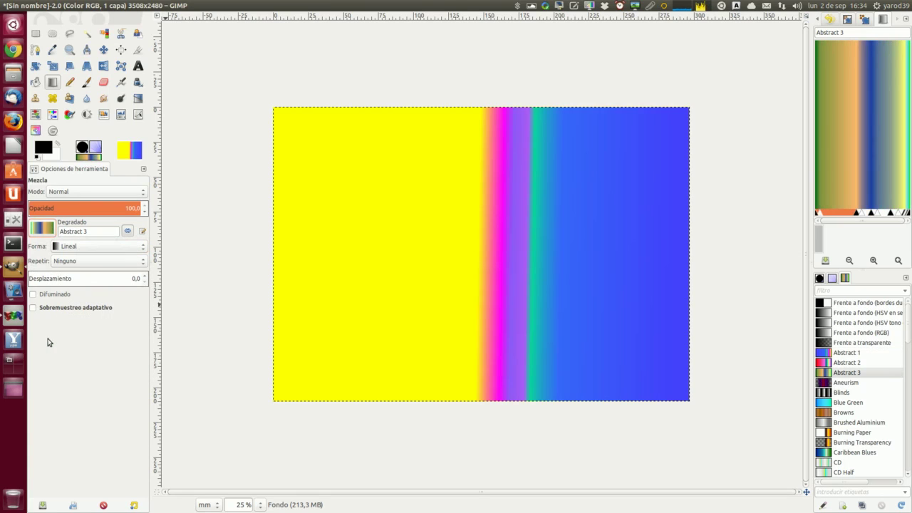
drag(283, 263, 663, 272)
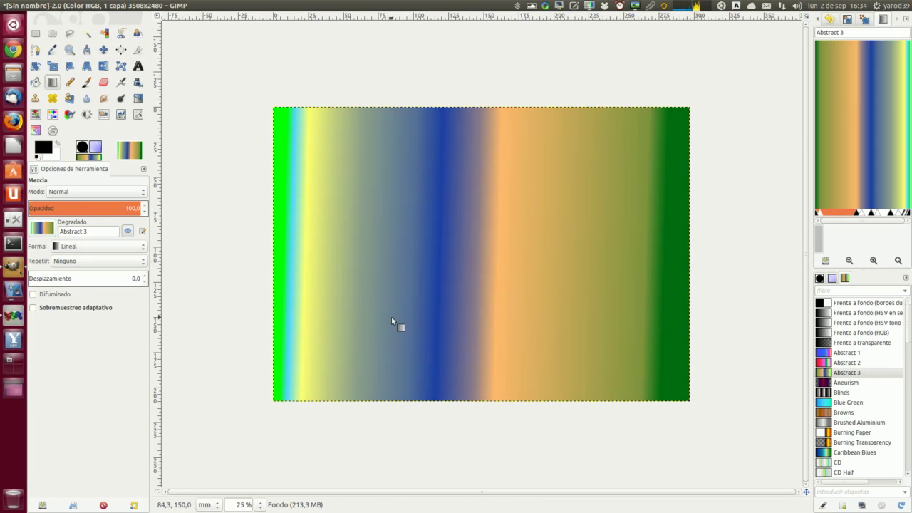
- Switch the docked panel to the Layers list
click(818, 20)
click(818, 19)
click(818, 20)
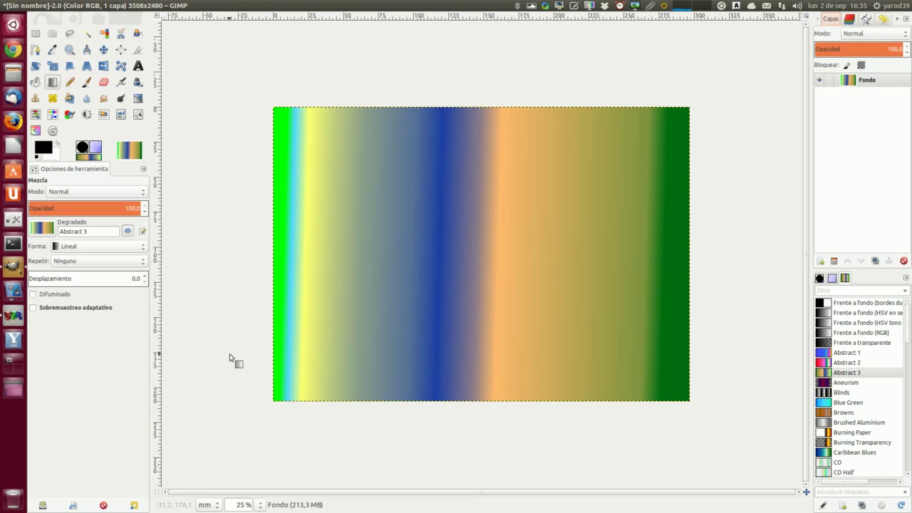
- Draw a Bi-Linear Abstract 3 gradient mirrored around a narrow cyan band near the left
click(145, 253)
click(142, 259)
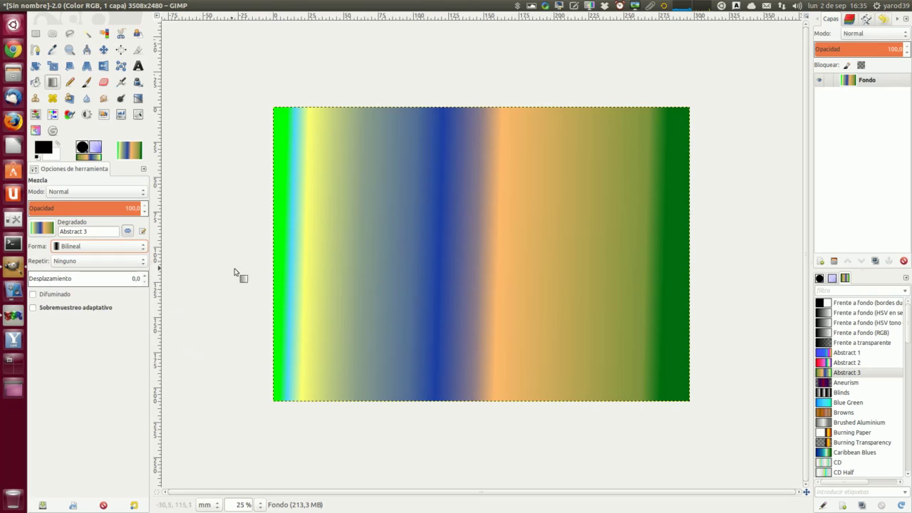
drag(287, 258, 685, 262)
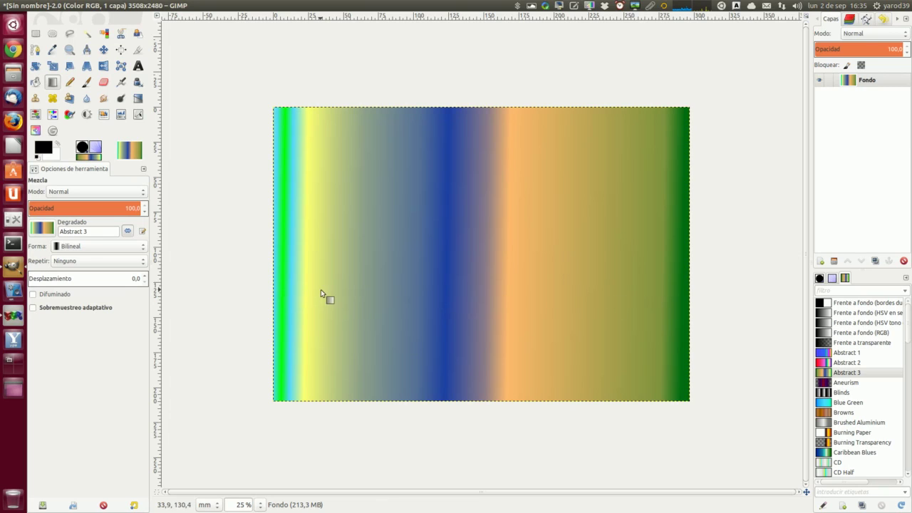
drag(308, 288, 588, 291)
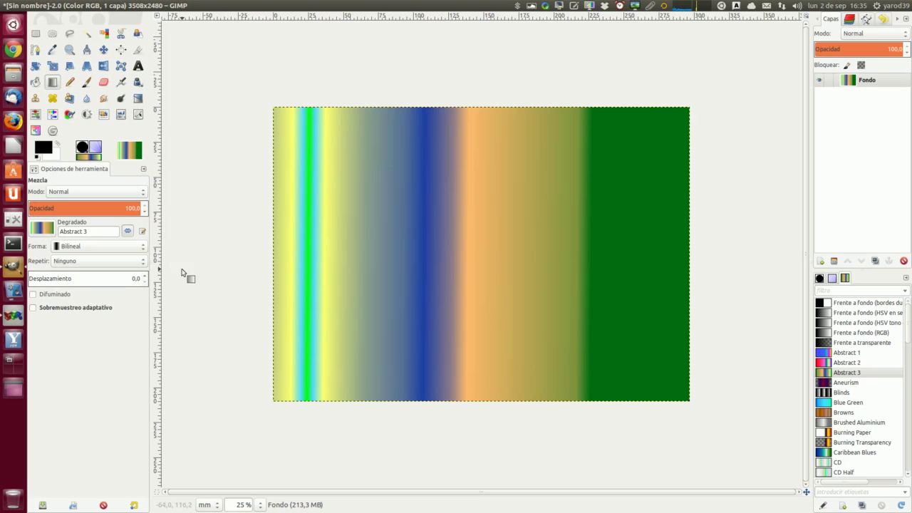
- Draw a Radial Abstract 3 gradient with its cyan centre near the left edge
click(143, 249)
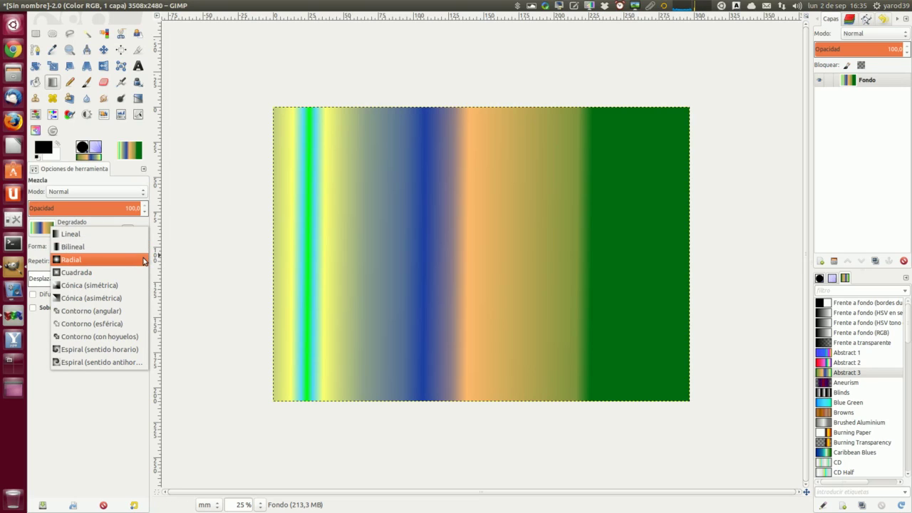
click(142, 259)
drag(286, 265, 653, 267)
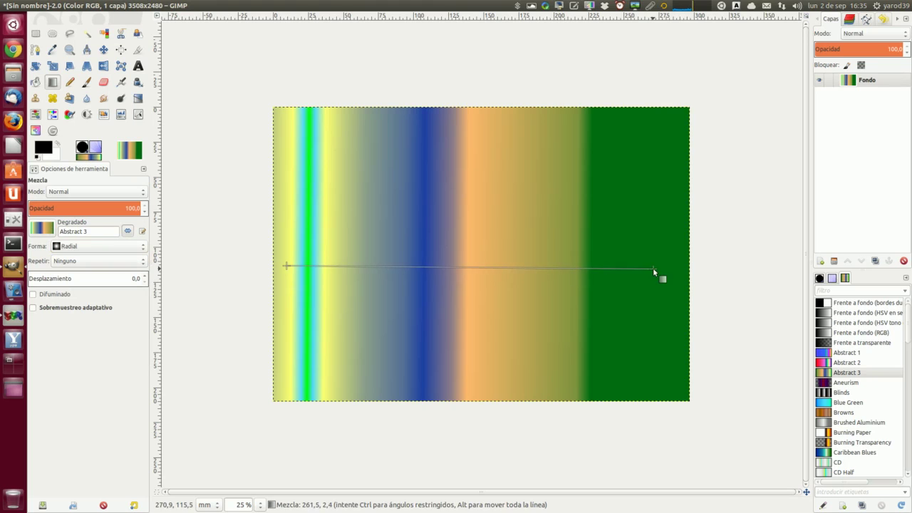
drag(340, 265, 510, 266)
mouse_move(396, 267)
mouse_down()
mouse_move(491, 265)
mouse_move(489, 279)
mouse_up()
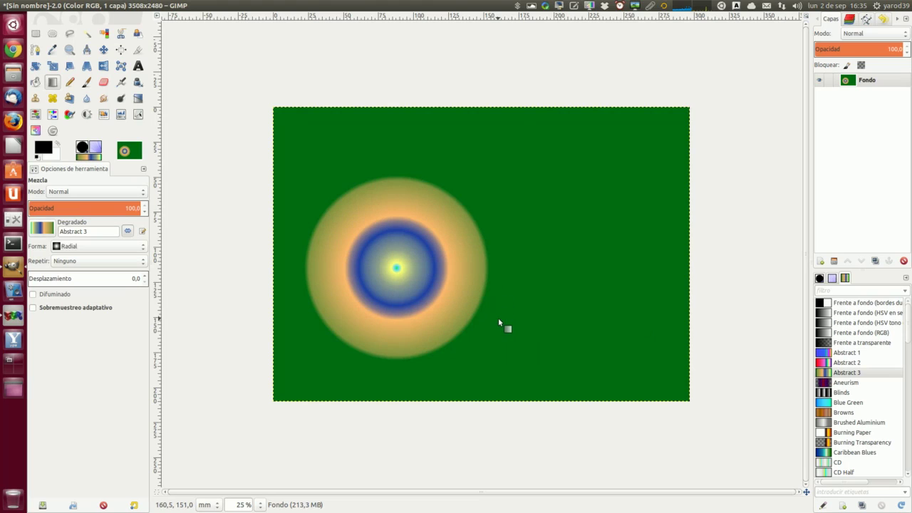
drag(300, 248, 654, 262)
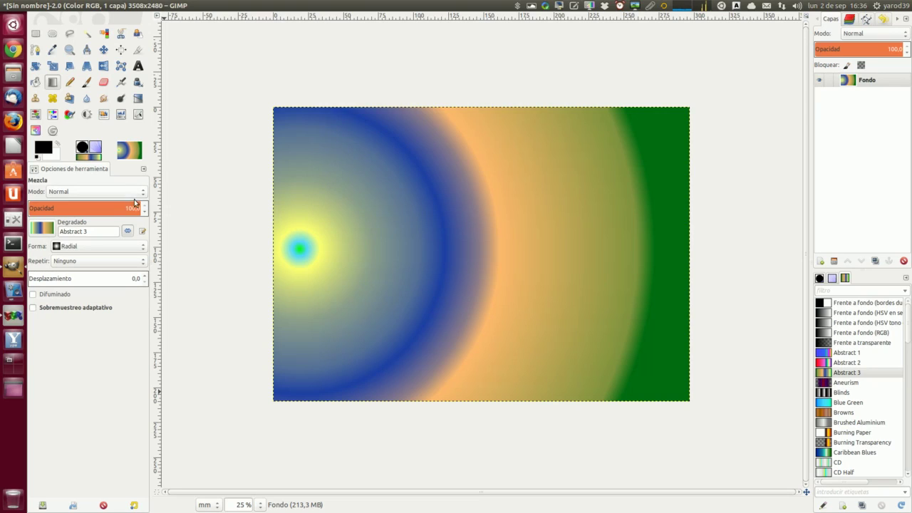
- Draw a Square Abstract 3 gradient of nested squares around a cyan centre
click(144, 246)
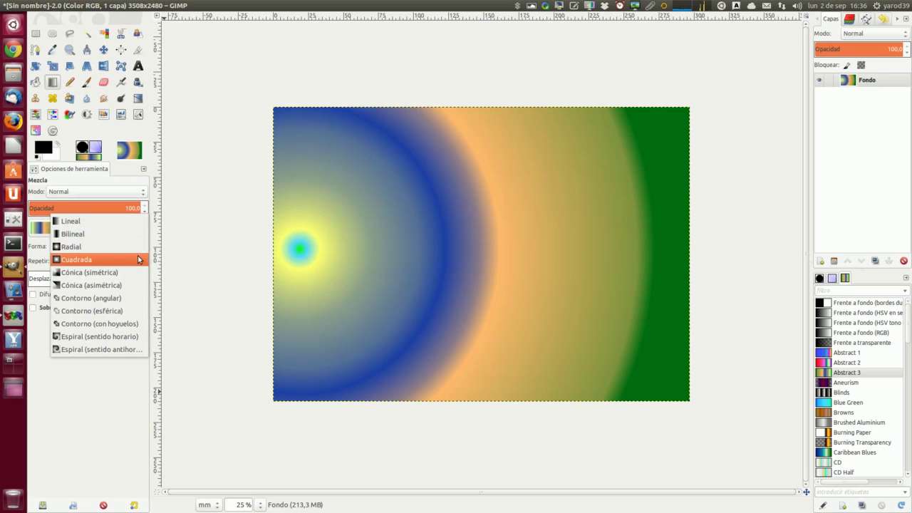
click(137, 255)
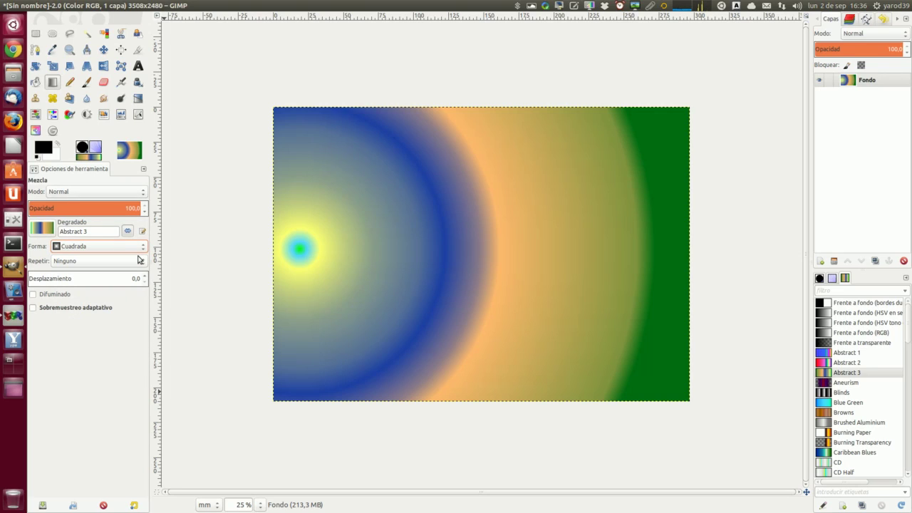
drag(357, 247, 555, 252)
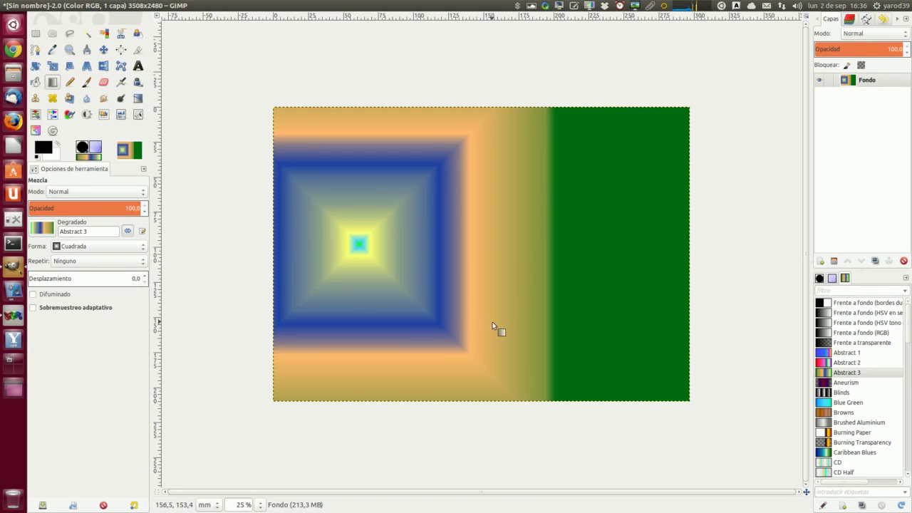
- Review the Repeat and Shape options, keeping Repeat at Ninguno and Shape at Square
click(145, 264)
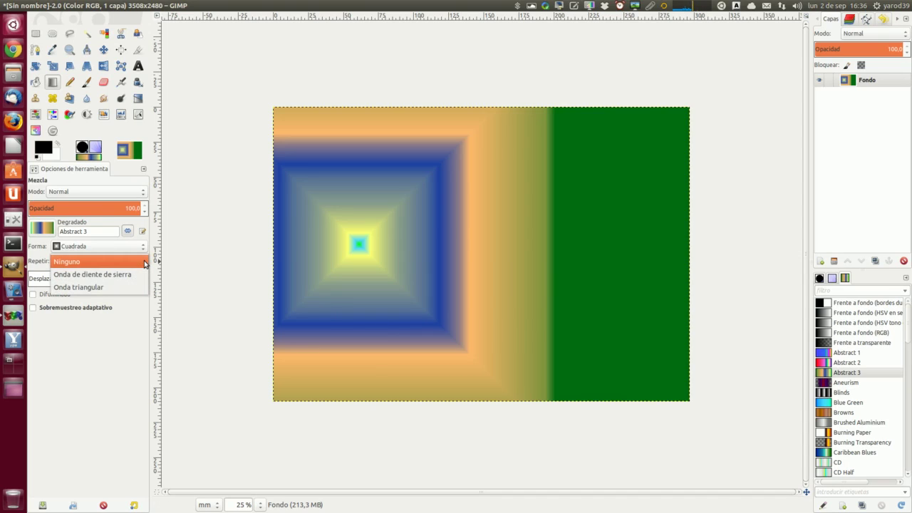
click(145, 262)
click(144, 250)
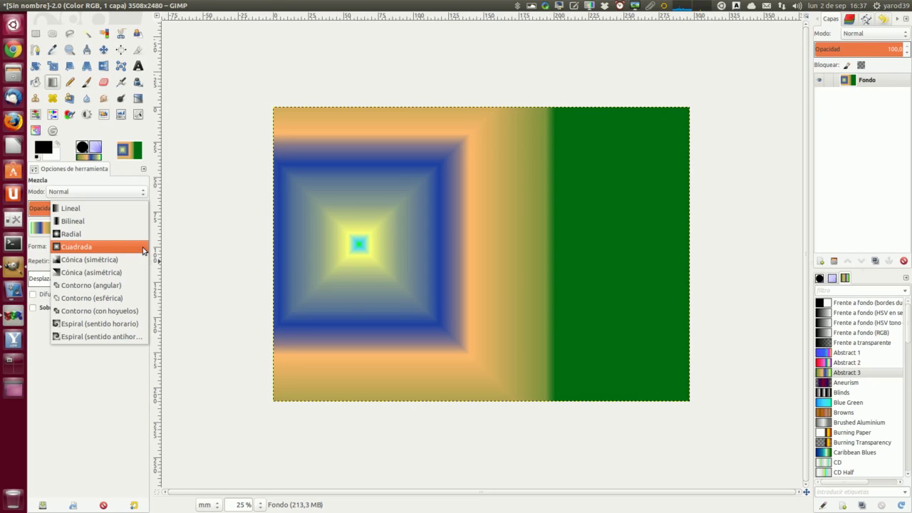
click(144, 250)
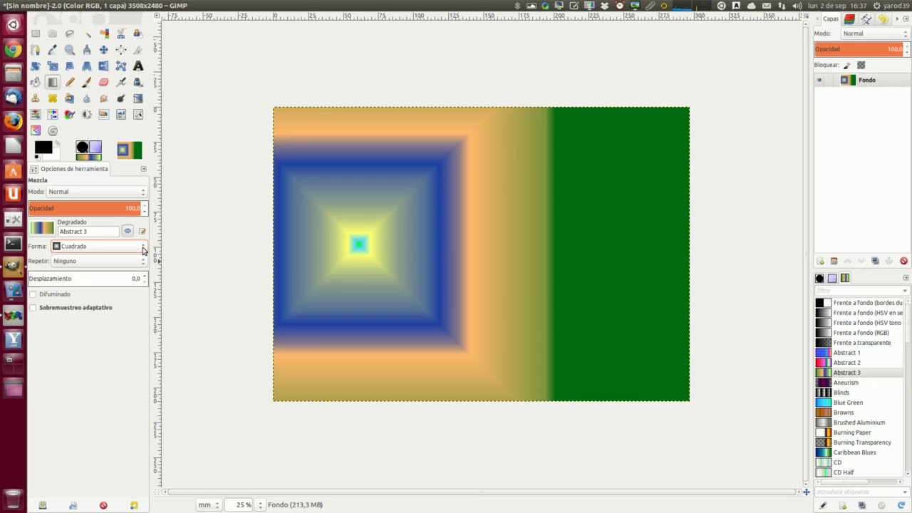
click(144, 250)
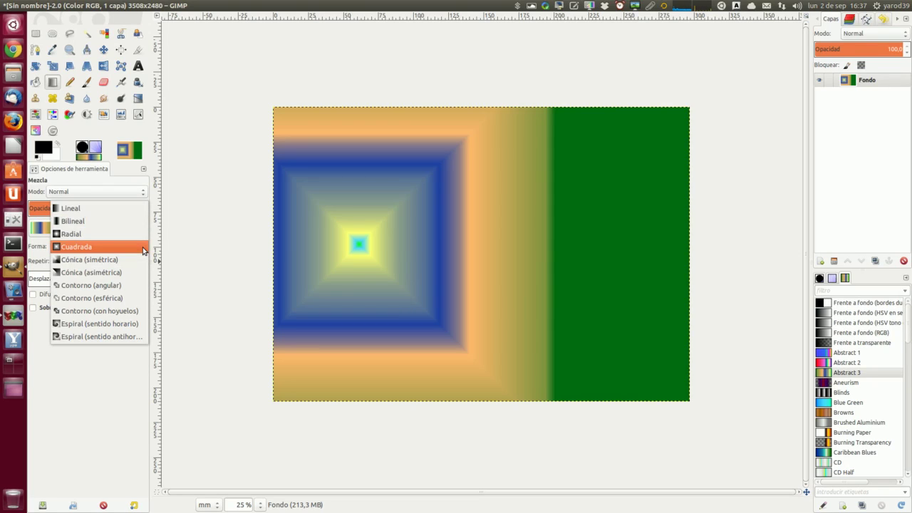
click(143, 251)
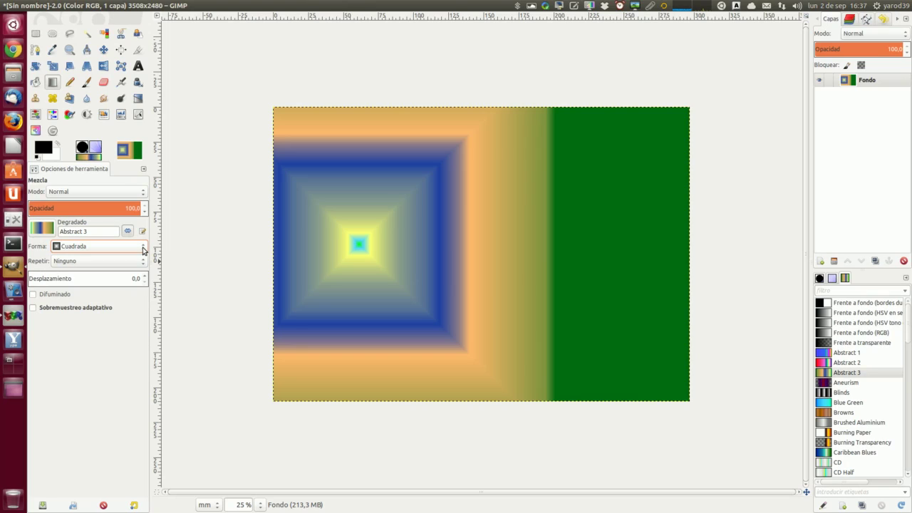
- Open the Abstract 3 gradient for editing, leaving Repeat at Ninguno
click(128, 232)
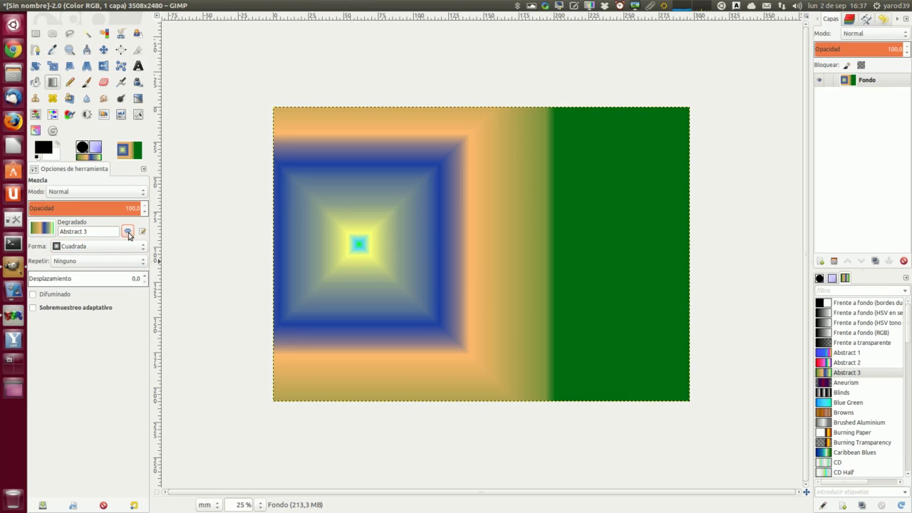
click(142, 232)
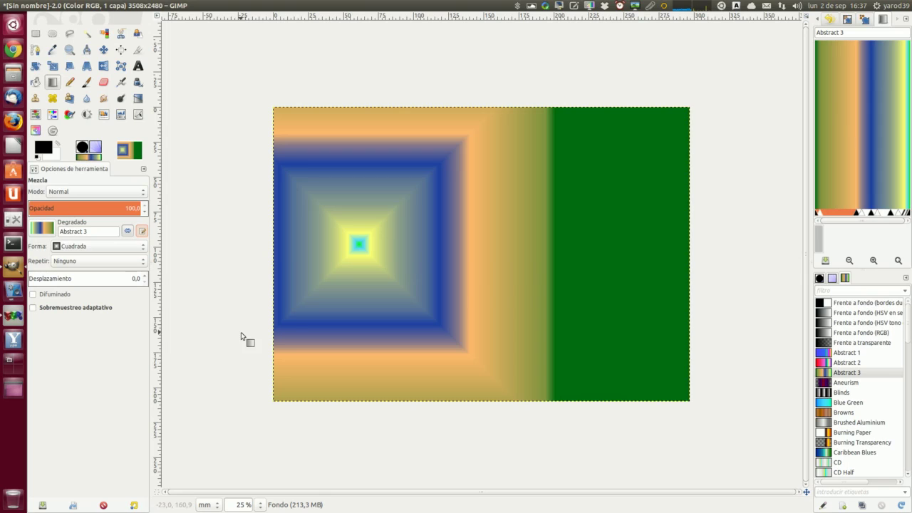
click(145, 262)
click(145, 263)
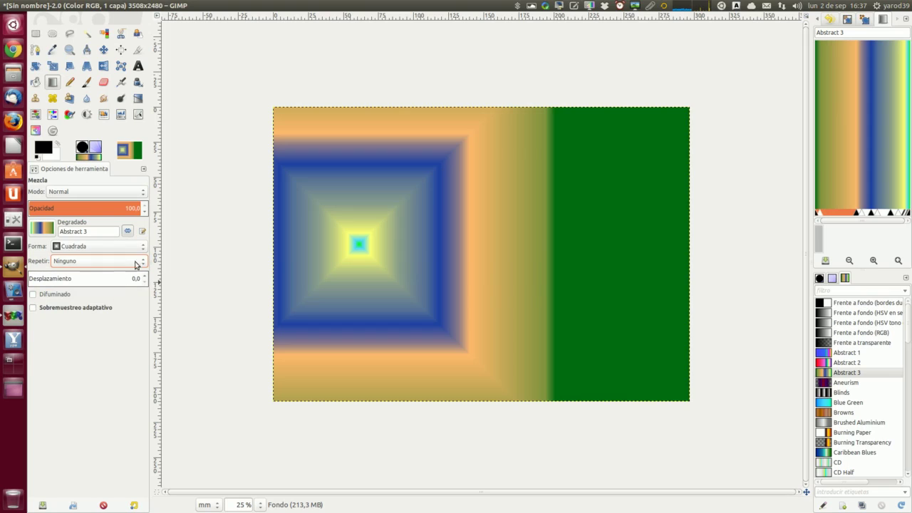
- Fill the canvas with an angular shape-burst Abstract 3 gradient of nested rectangular bands
click(144, 248)
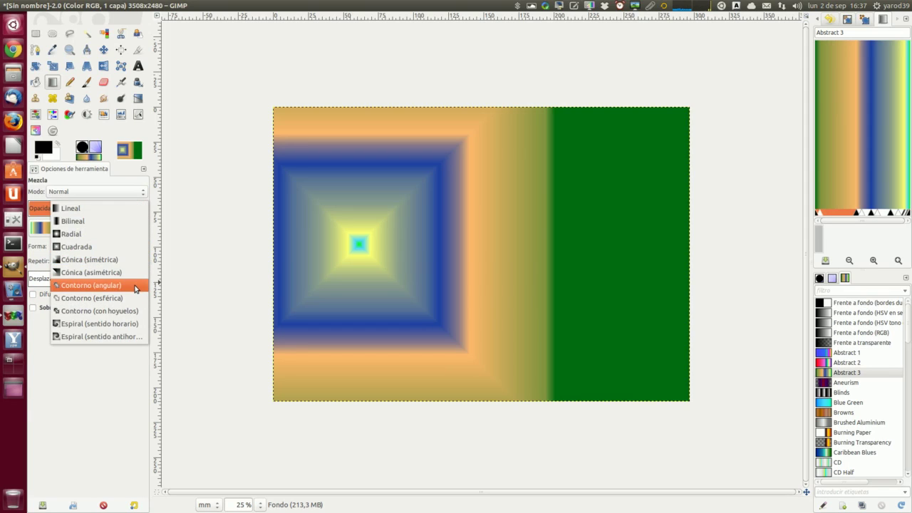
click(138, 285)
drag(325, 286, 582, 288)
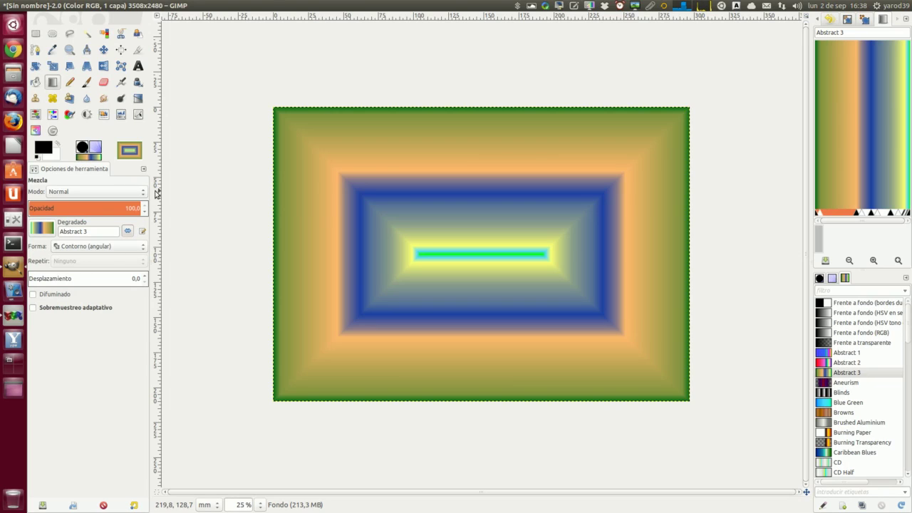
click(144, 249)
- Redraw the Abstract 3 gradient as a spherical shape-burst with a solid green centre
click(144, 259)
drag(301, 248, 656, 251)
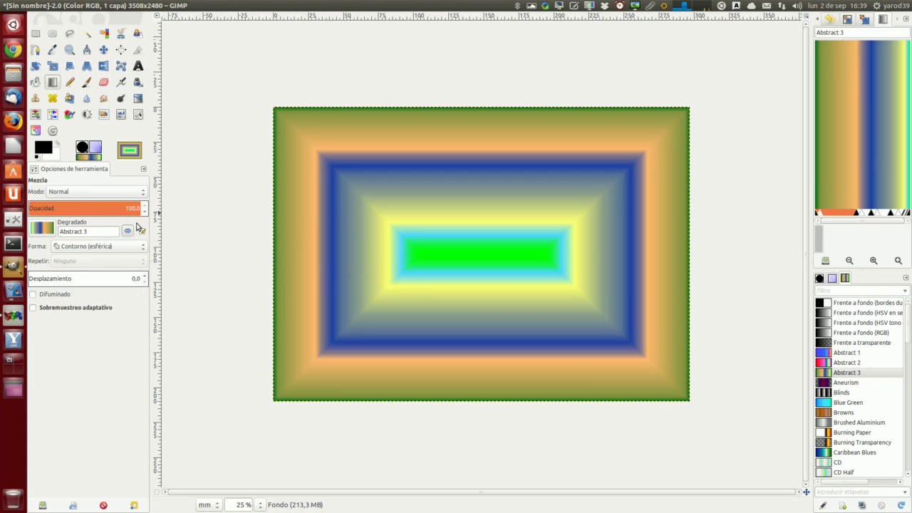
click(142, 249)
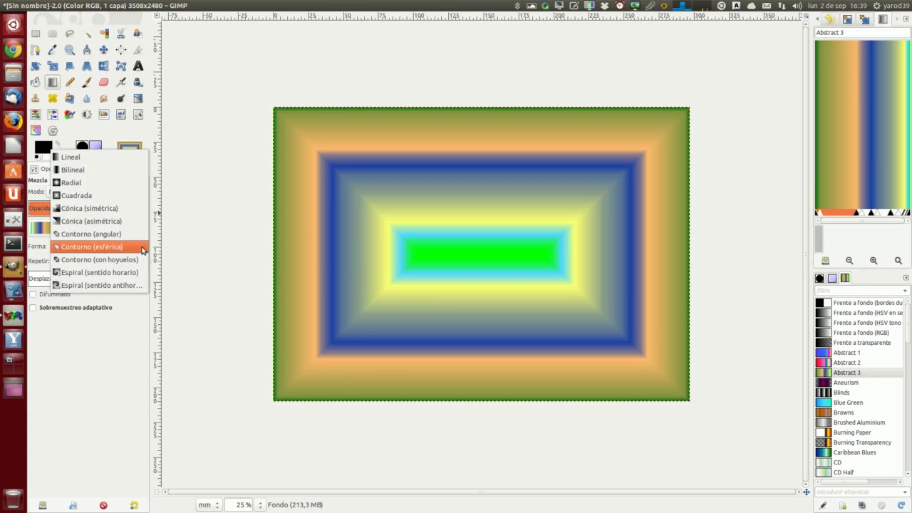
- Draw a dimpled shape-burst Abstract 3 gradient narrowing to a thin central cyan line
click(142, 260)
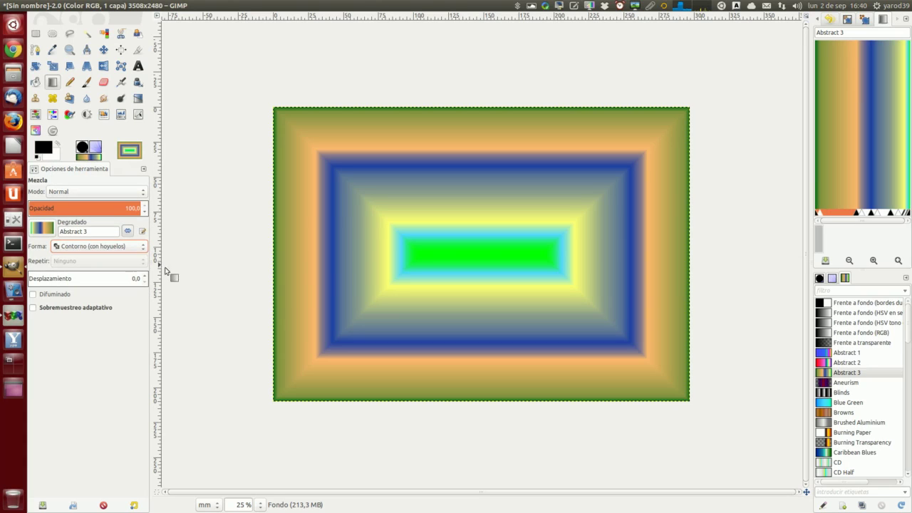
drag(342, 268, 599, 268)
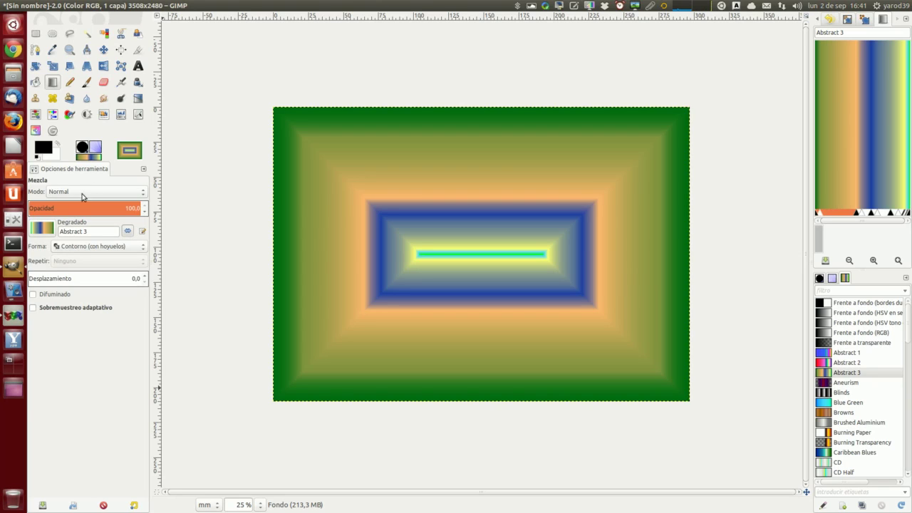
- Draw a symmetric conical gradient from a point near the left edge, stretching rightward
click(143, 248)
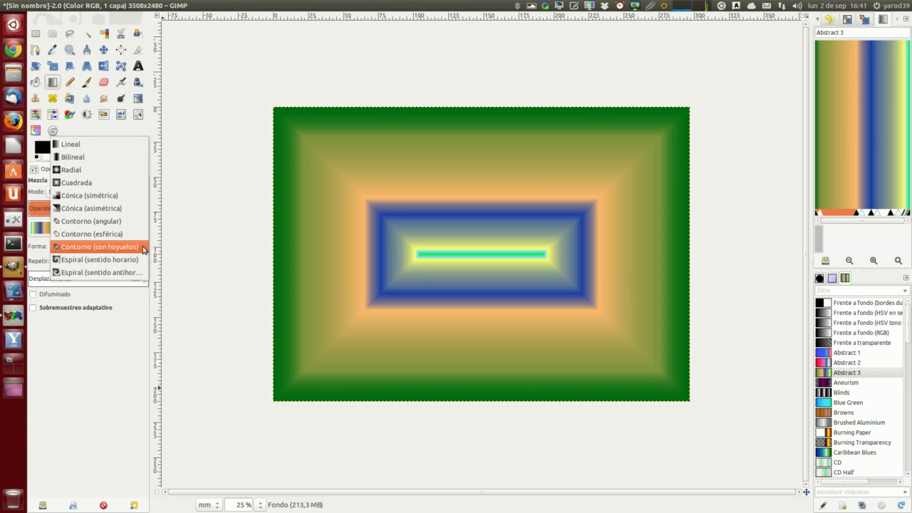
click(140, 196)
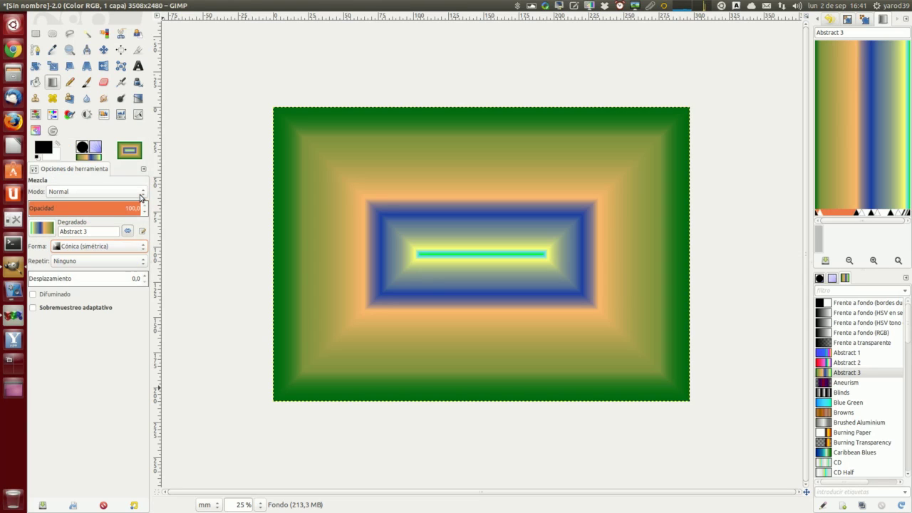
drag(326, 228, 614, 251)
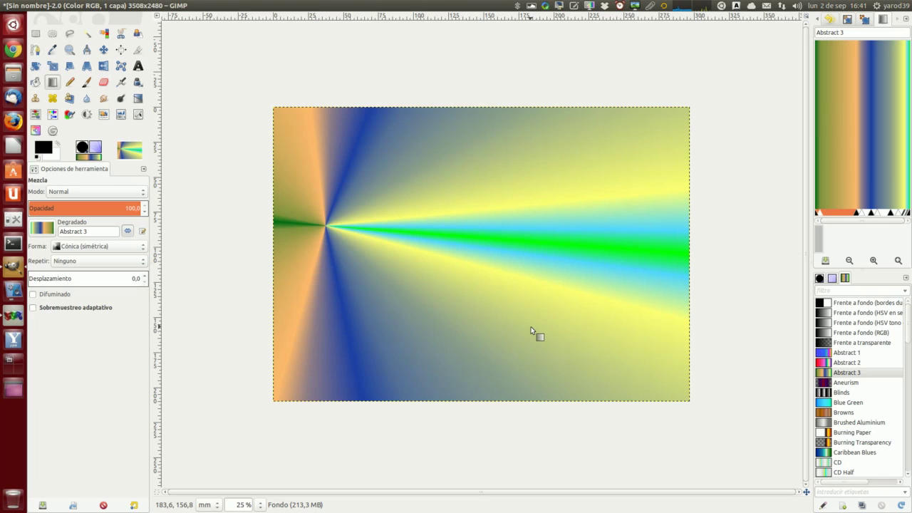
click(144, 250)
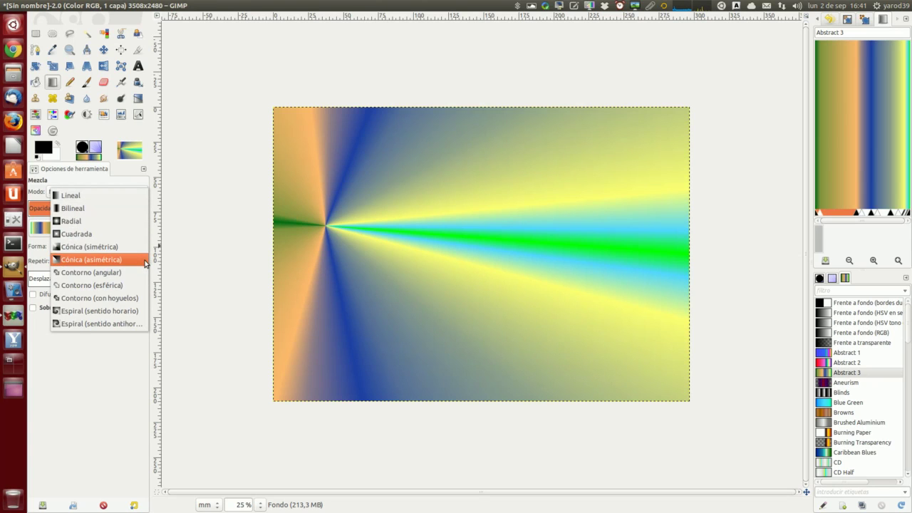
- Switch to the asymmetric conical shape and draw it from the left point toward the right edge
click(145, 260)
drag(323, 248, 655, 258)
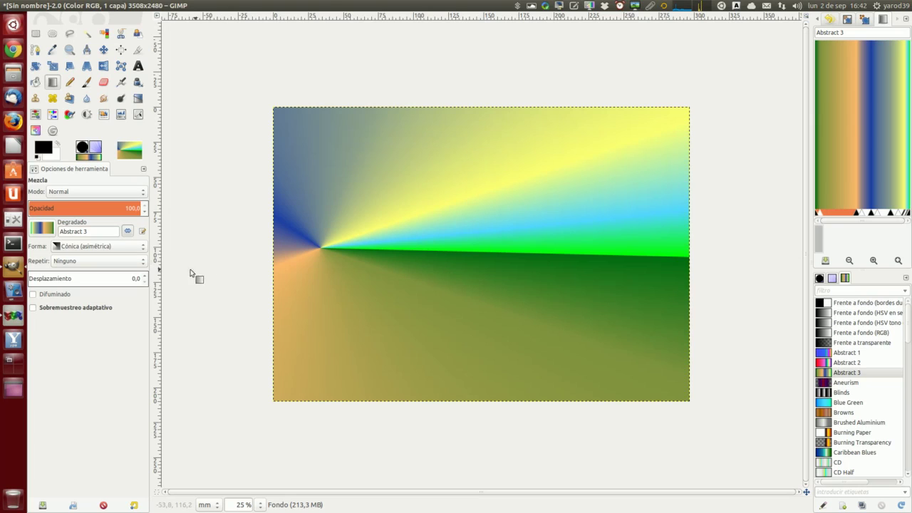
- Try a clockwise spiral gradient, drawing it twice on the canvas
click(146, 251)
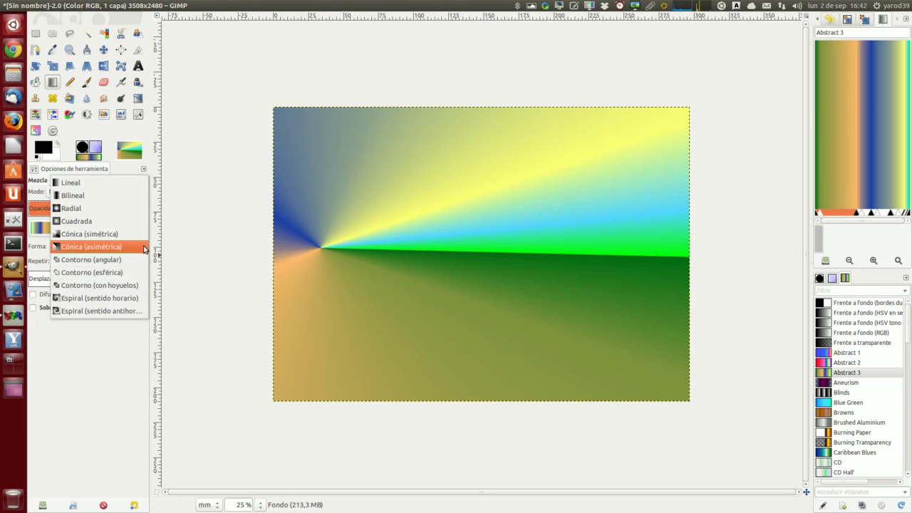
click(143, 298)
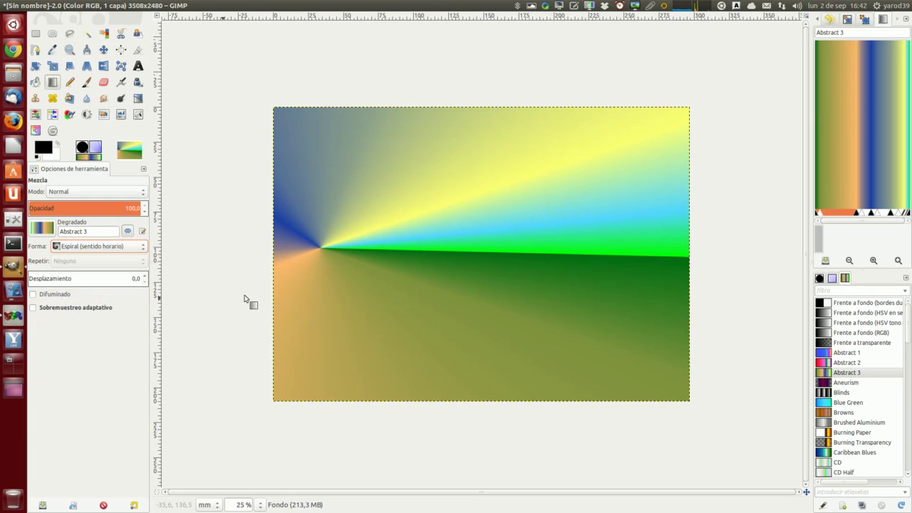
drag(301, 251, 603, 249)
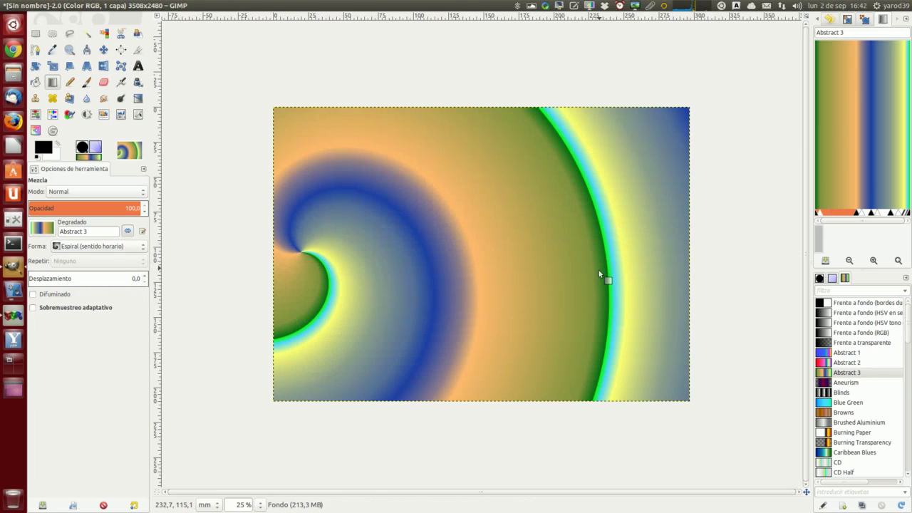
drag(350, 273, 566, 274)
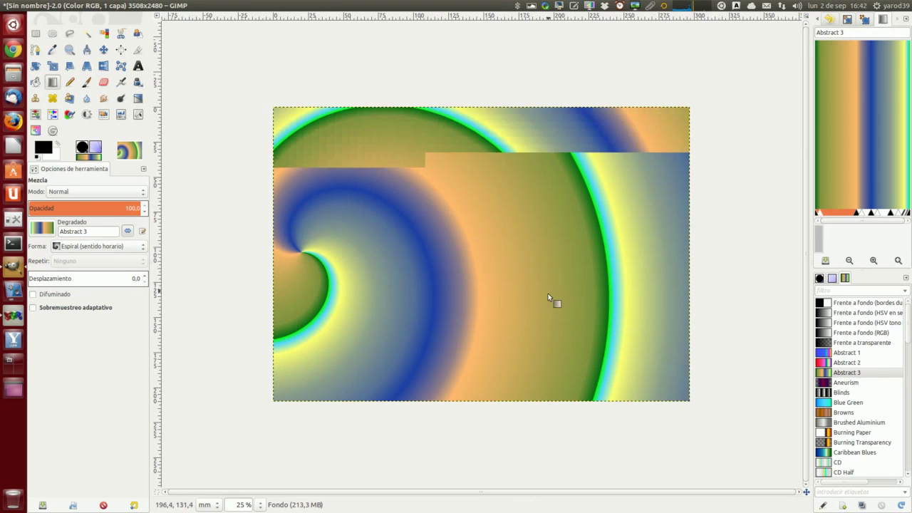
- Switch to a counter-clockwise spiral and redraw it centred on the canvas
click(142, 247)
click(141, 261)
drag(346, 272, 580, 270)
drag(444, 265, 531, 296)
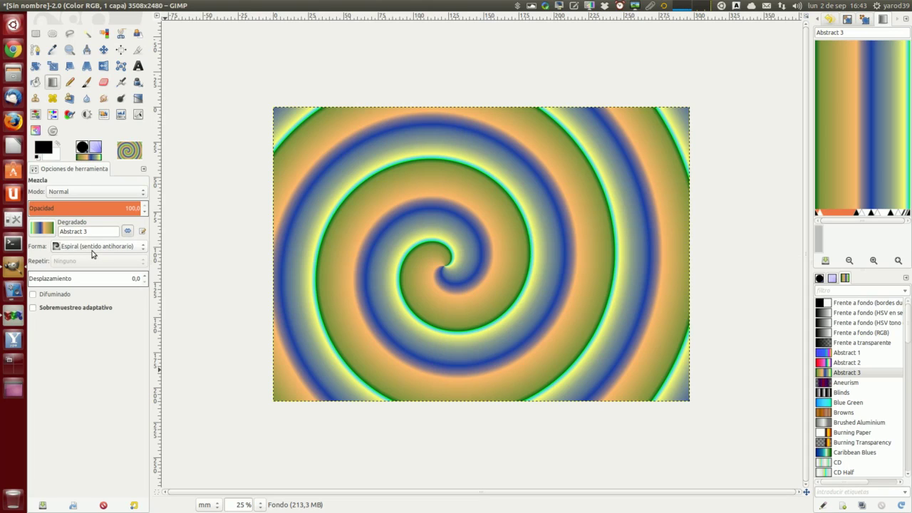
- Return to a linear shape and draw a sawtooth-repeating gradient across the canvas
click(142, 247)
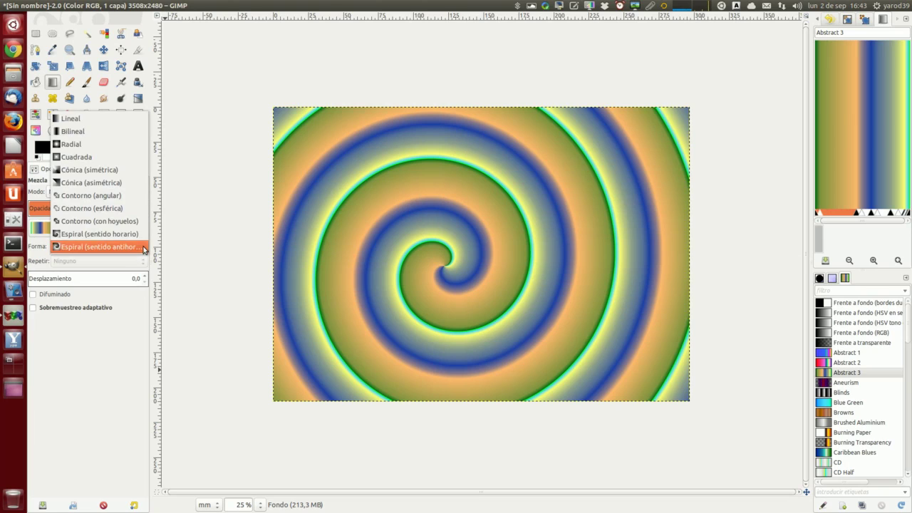
click(143, 119)
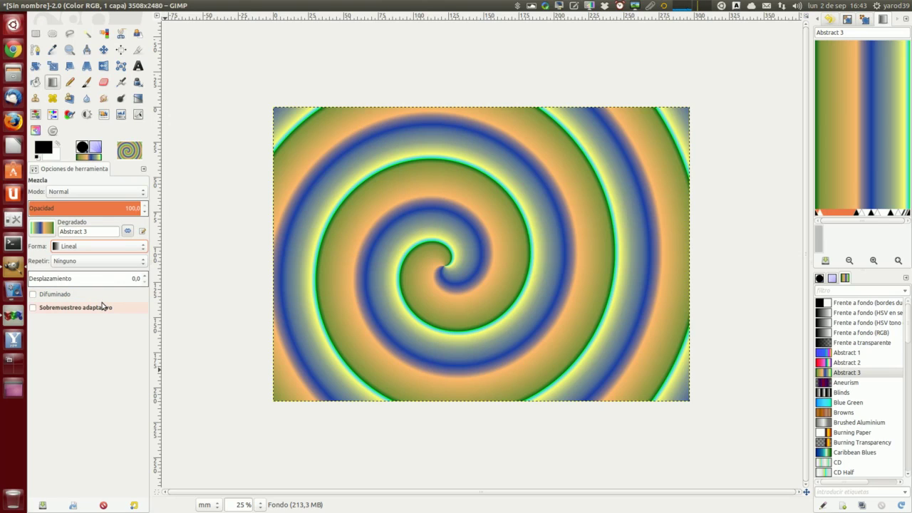
click(143, 264)
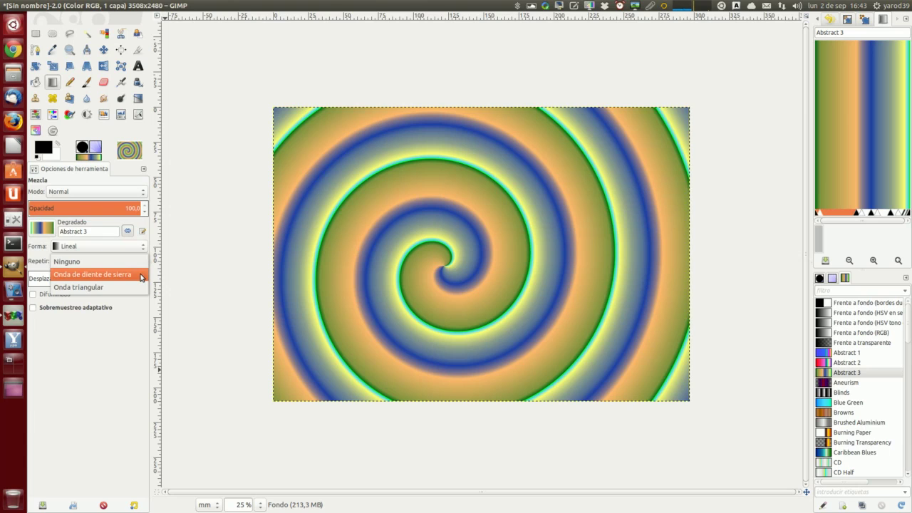
click(141, 277)
drag(293, 252, 642, 254)
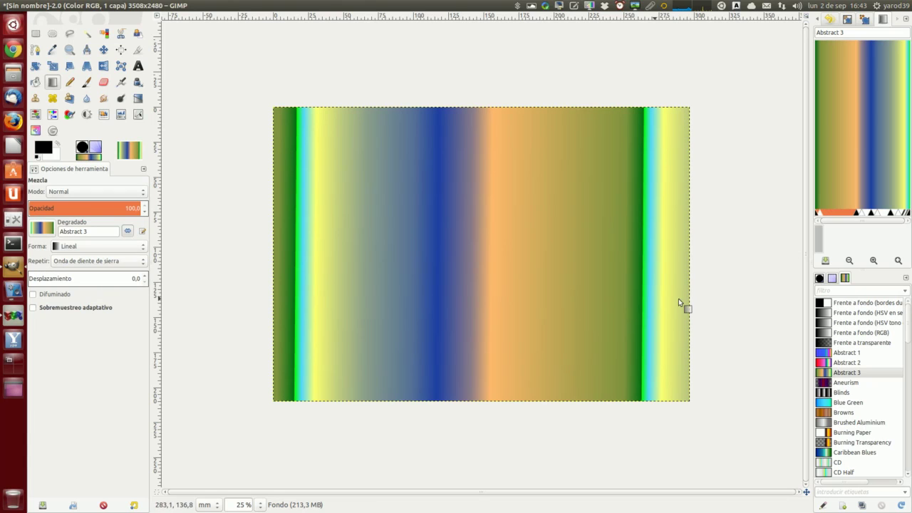
- Change repetition to triangular wave and redraw the gradient across nearly the full width
click(146, 266)
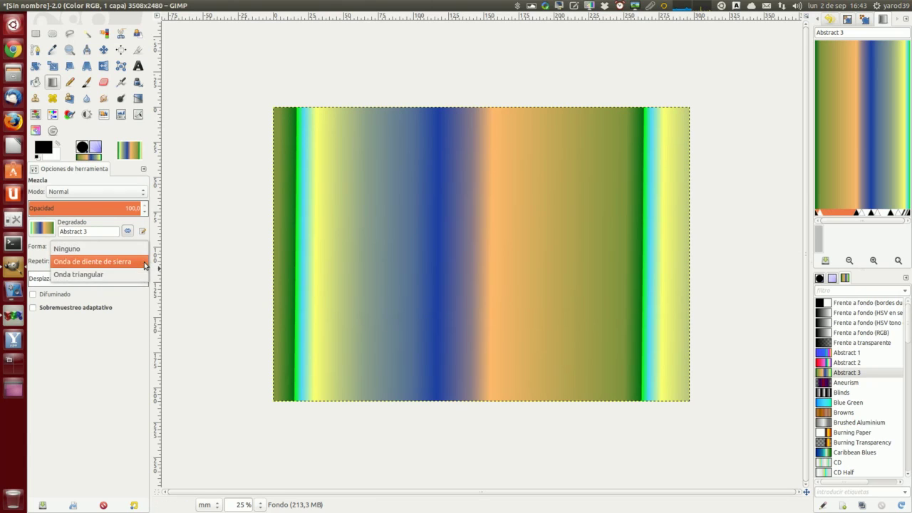
click(146, 273)
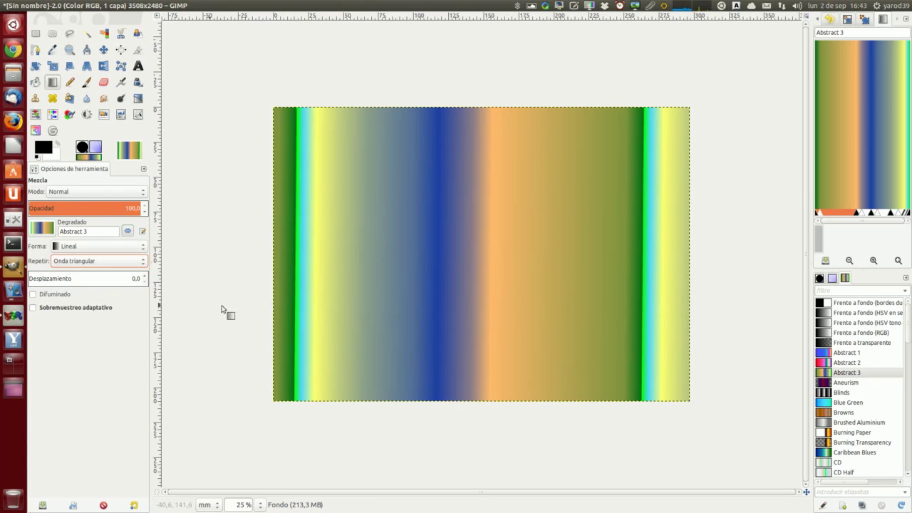
drag(302, 280, 666, 274)
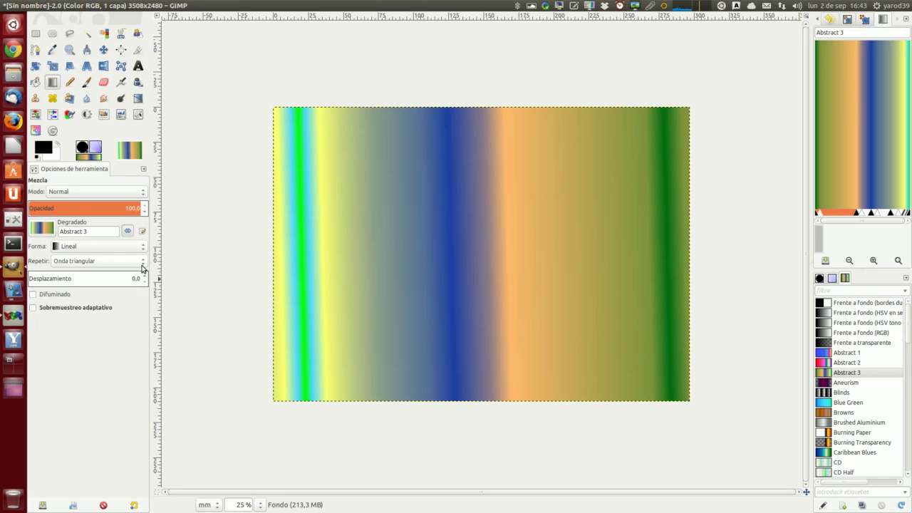
click(143, 262)
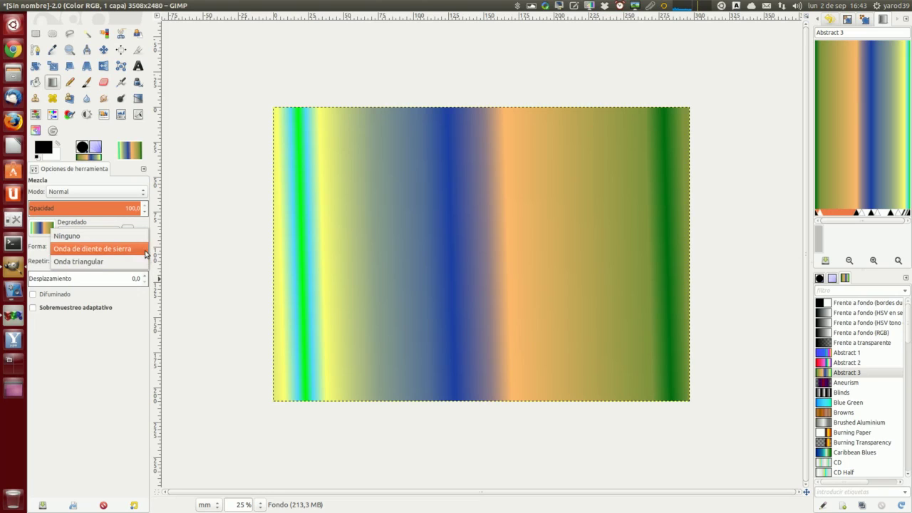
- Set the gradient repeat to None (Ninguno) and enable adaptive supersampling
click(146, 236)
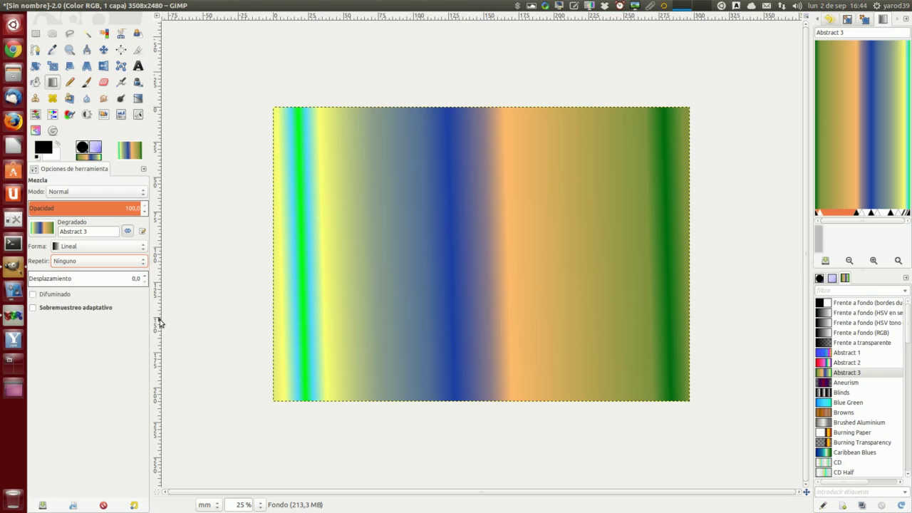
click(60, 309)
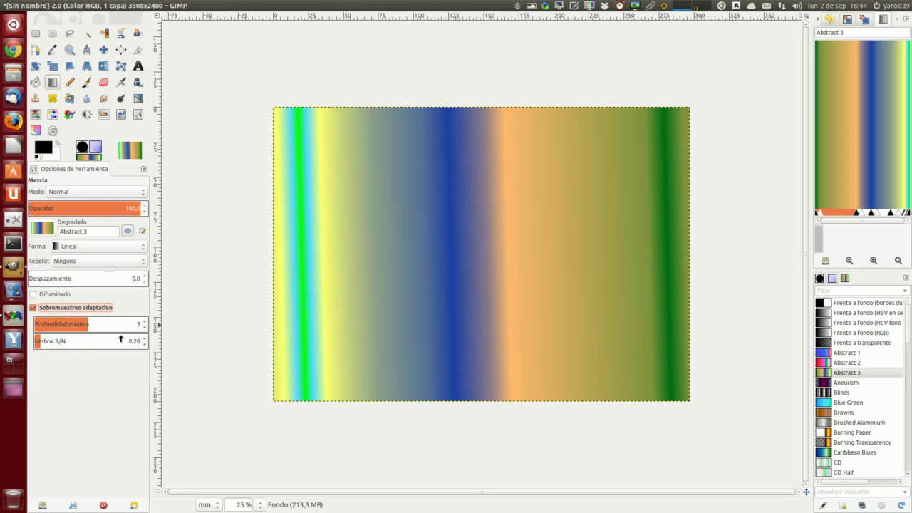
- Drag a horizontal non-repeating Abstract 3 gradient line from left to right
drag(308, 274, 599, 273)
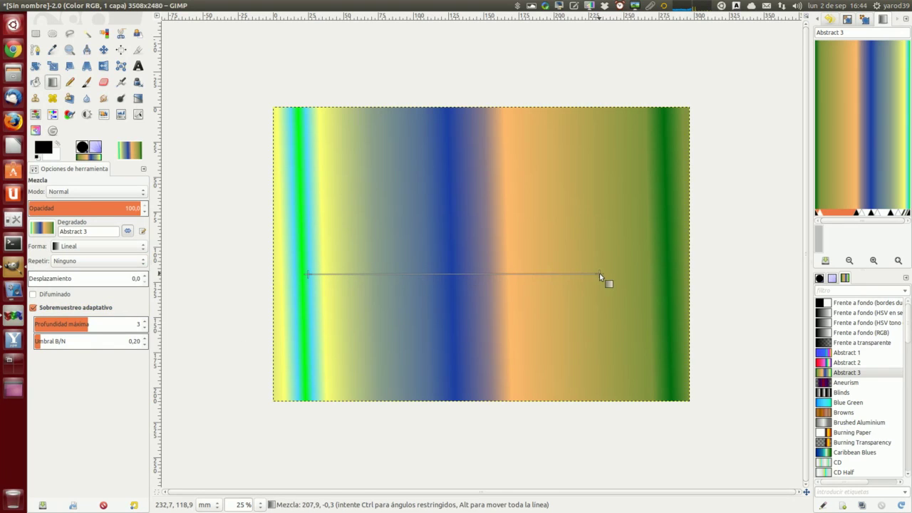